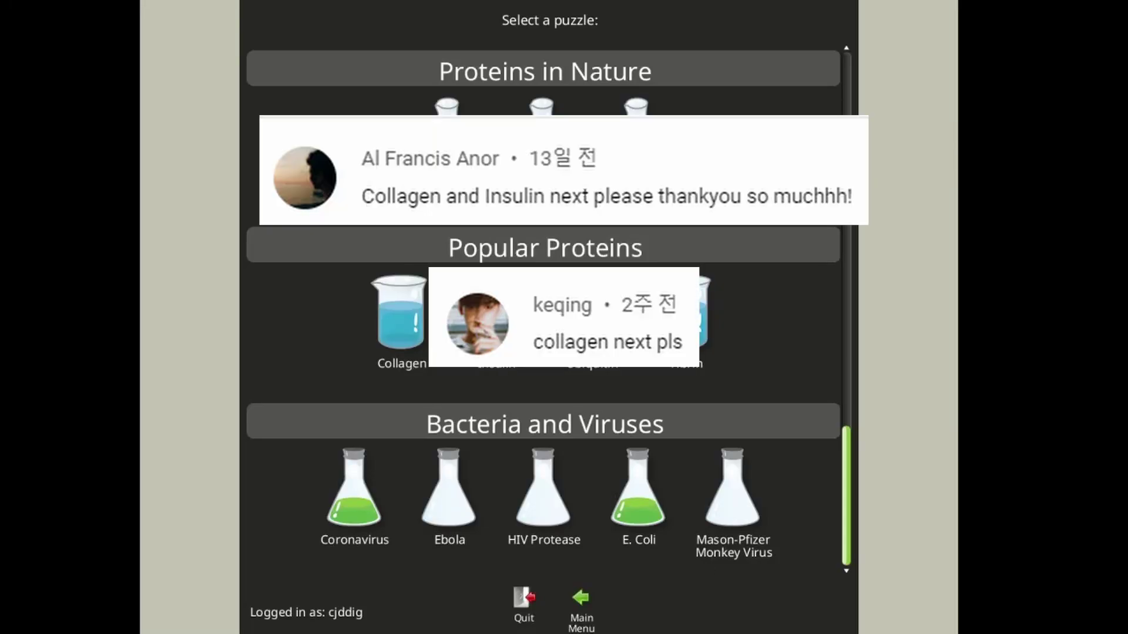
Open the Collagen puzzle from the Popular Proteins group
{"action": "left_click", "coordinate": [432, 340]}
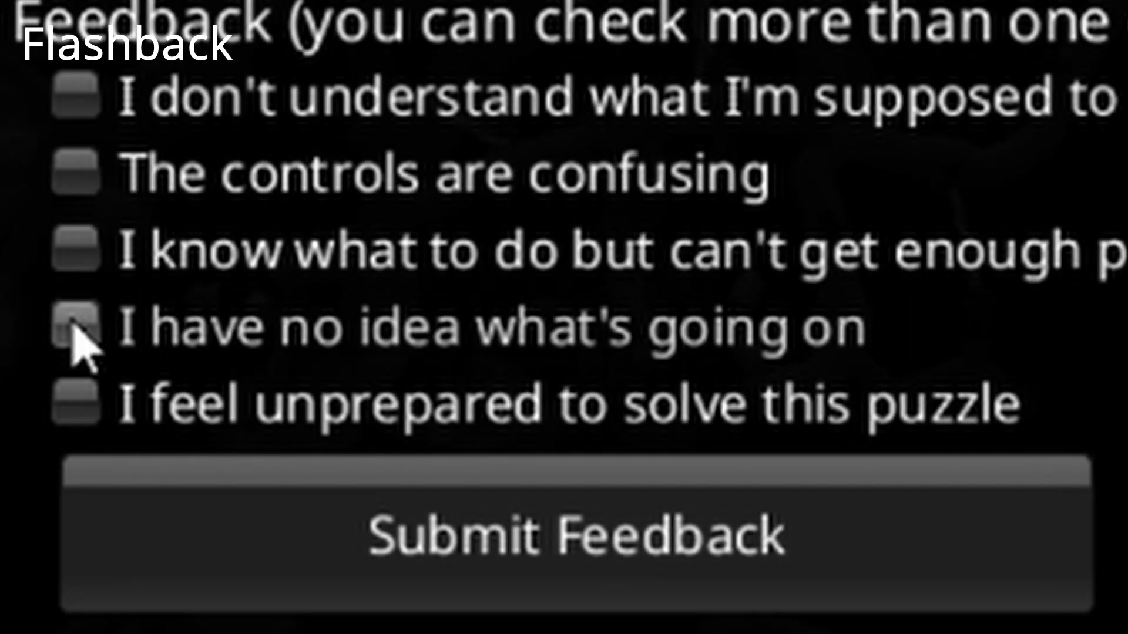
{"action": "left_click", "coordinate": [75, 329]}
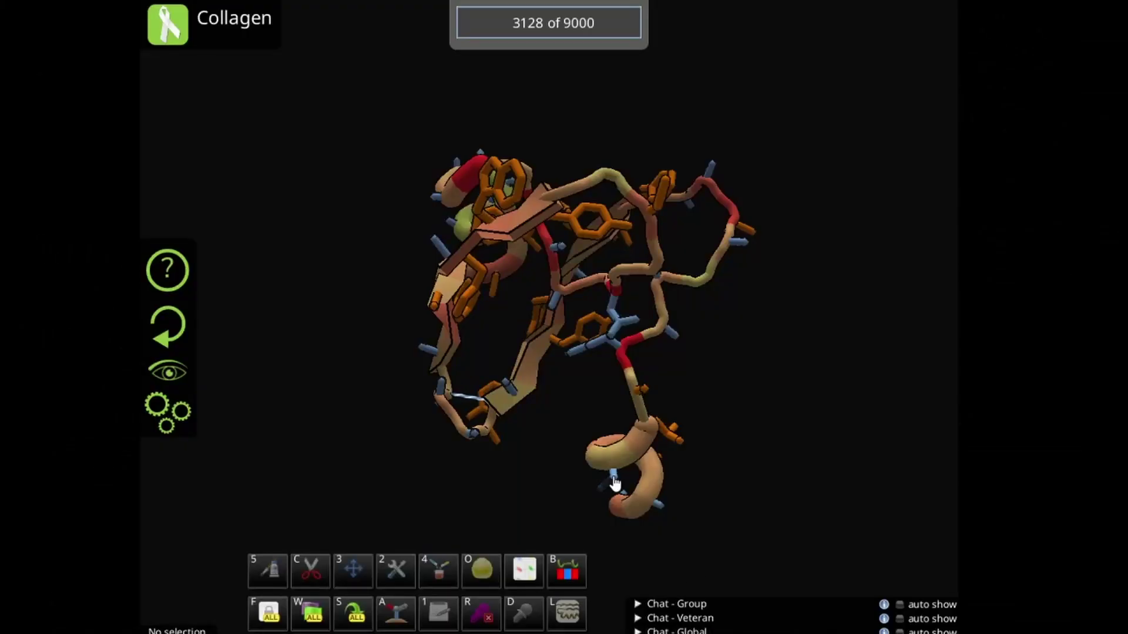
Pull the long sheet strand and the middle helix outward to separate them from the rest of the protein
{"action": "left_click_drag", "start_coordinate": [657, 403], "coordinate": [495, 392]}
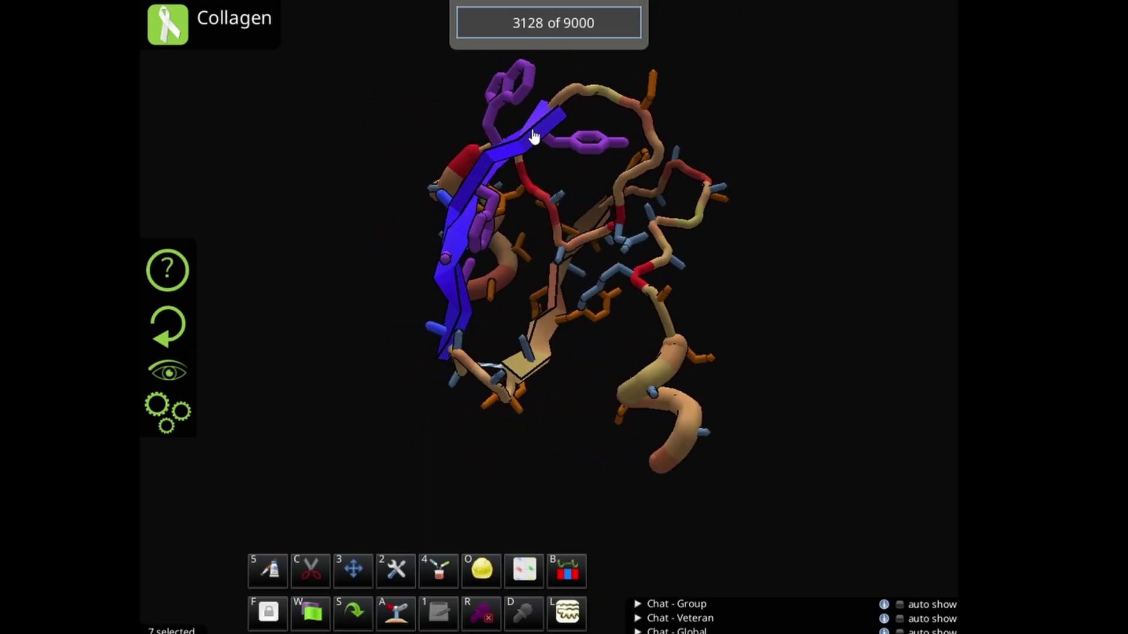
{"action": "left_click_drag", "start_coordinate": [533, 136], "coordinate": [722, 465]}
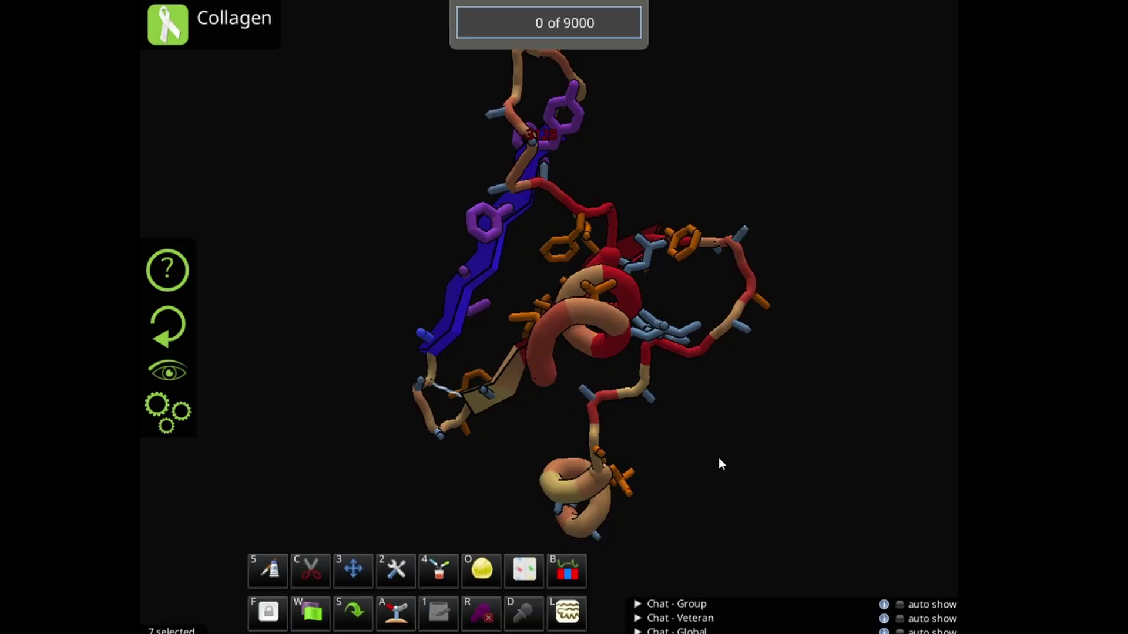
{"action": "left_click_drag", "start_coordinate": [820, 435], "coordinate": [677, 430]}
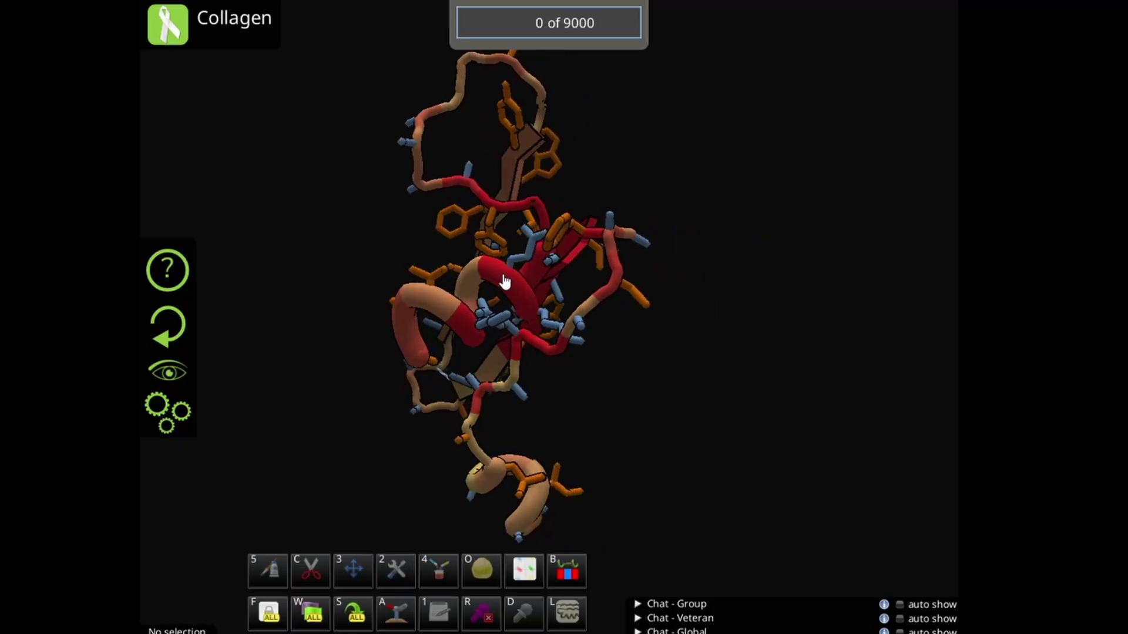
{"action": "left_click_drag", "start_coordinate": [503, 278], "coordinate": [405, 299]}
{"action": "left_click_drag", "start_coordinate": [687, 344], "coordinate": [586, 355]}
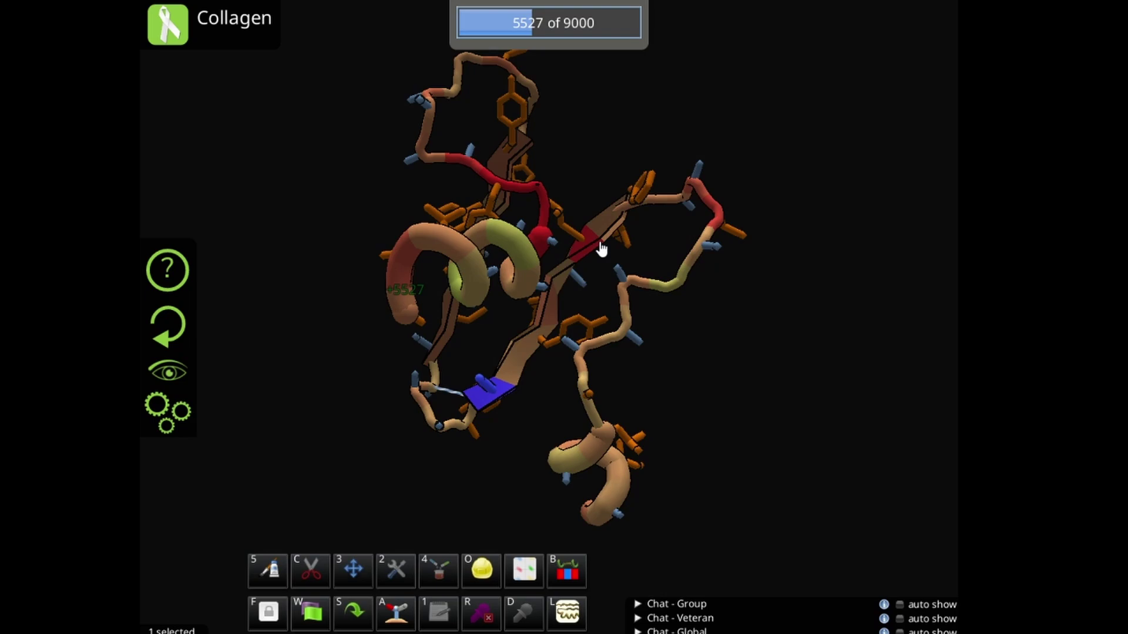
Connect the two sheet strands with a rubber band and wiggle the whole protein to zip them together
{"action": "left_click_drag", "start_coordinate": [683, 284], "coordinate": [741, 284]}
{"action": "left_click", "coordinate": [662, 273]}
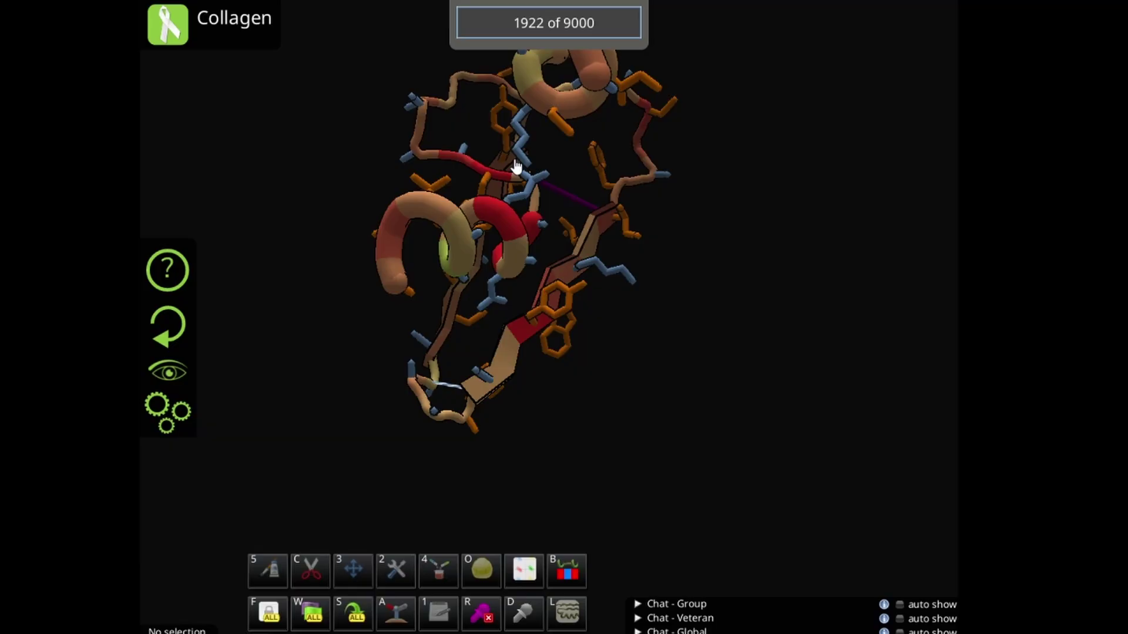
{"action": "key", "text": "w"}
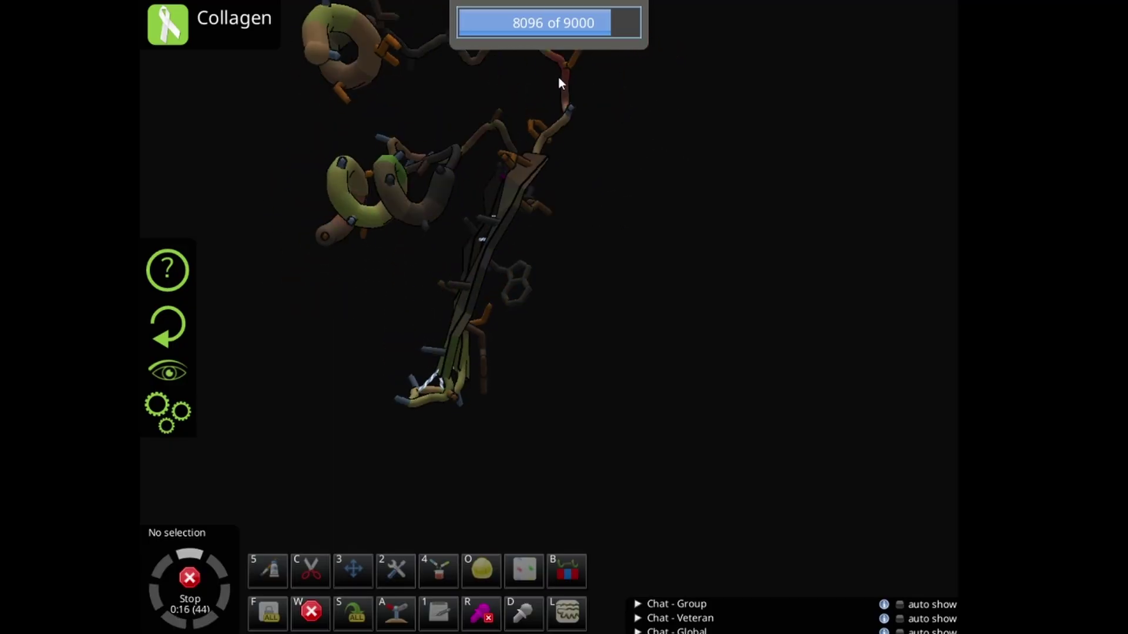
{"action": "left_click_drag", "start_coordinate": [558, 82], "coordinate": [417, 246]}
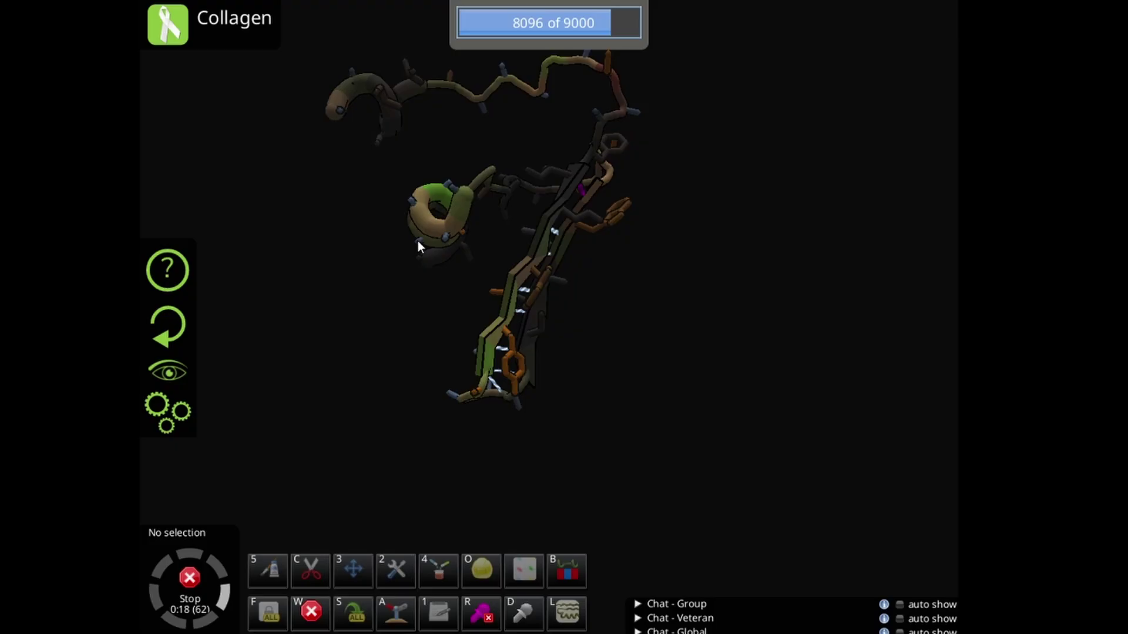
Shake all sidechains, then restart the wiggle on the whole protein
{"action": "key", "text": "s"}
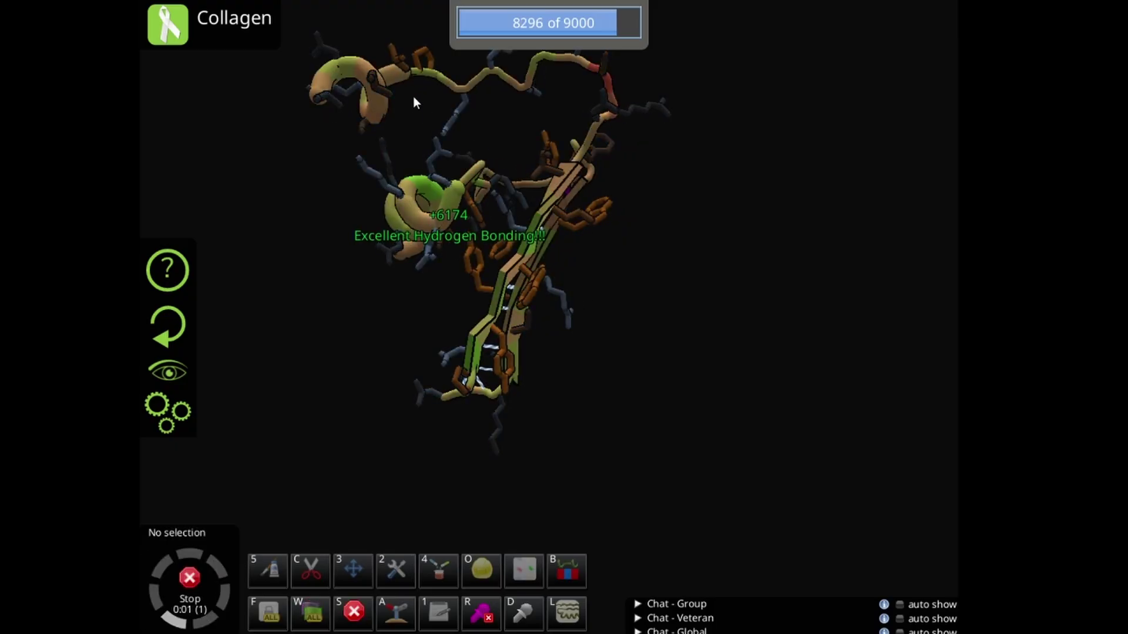
{"action": "mouse_move", "coordinate": [688, 130]}
{"action": "left_mouse_down"}
{"action": "mouse_move", "coordinate": [655, 213]}
{"action": "mouse_move", "coordinate": [670, 143]}
{"action": "left_mouse_up"}
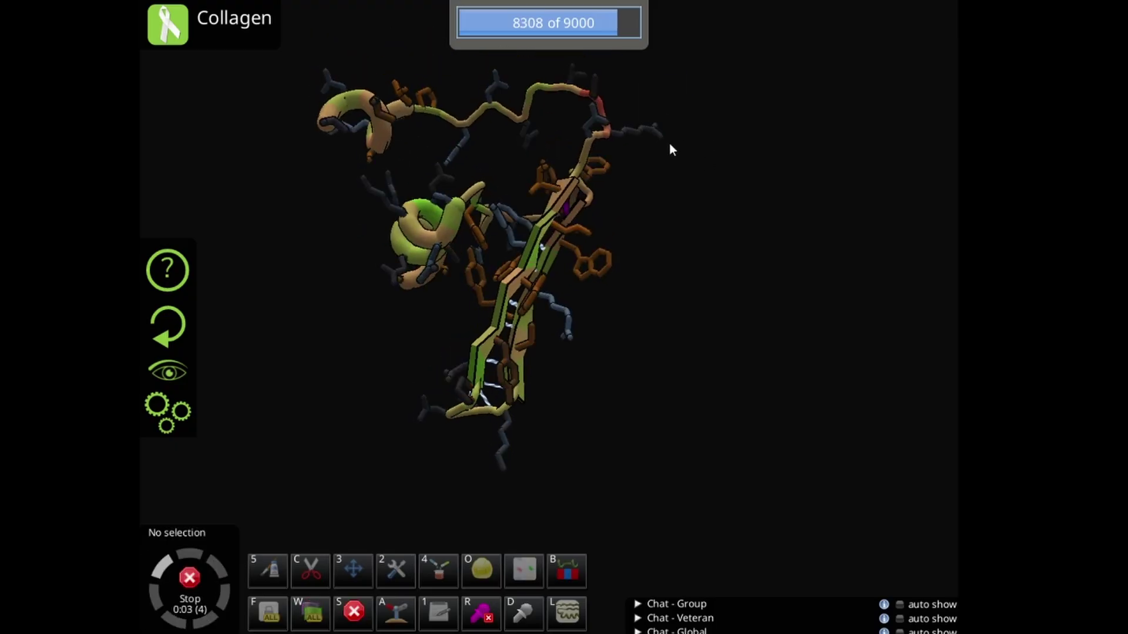
{"action": "key", "text": "w"}
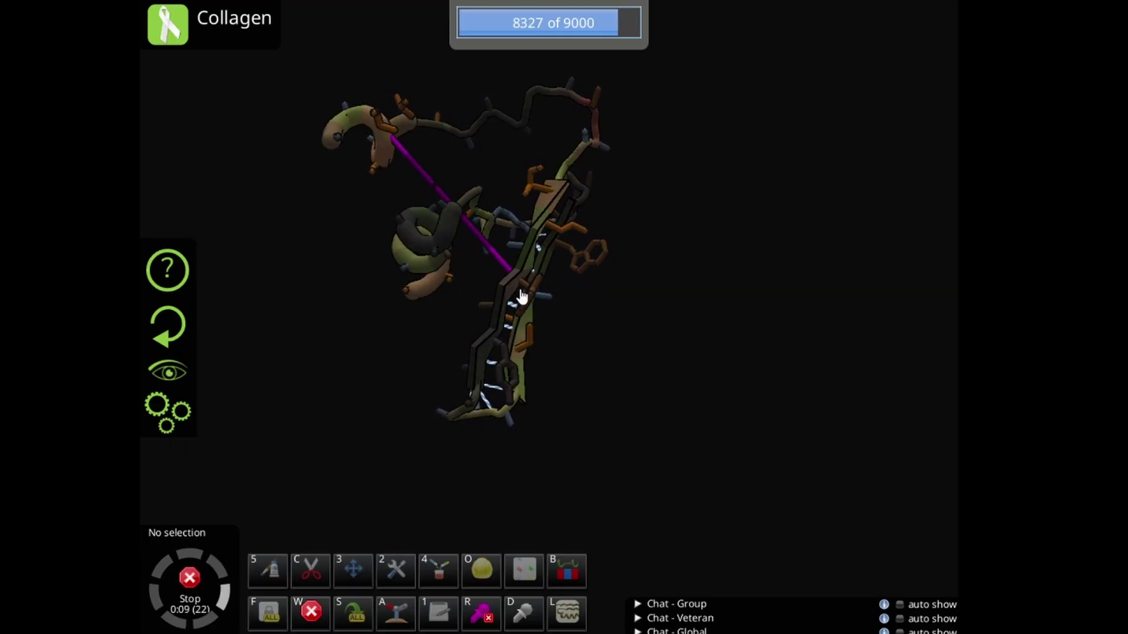
Add bands from the helices to the nearby strands and between the strands' open ends while the protein keeps wiggling
{"action": "left_click_drag", "start_coordinate": [617, 299], "coordinate": [720, 245]}
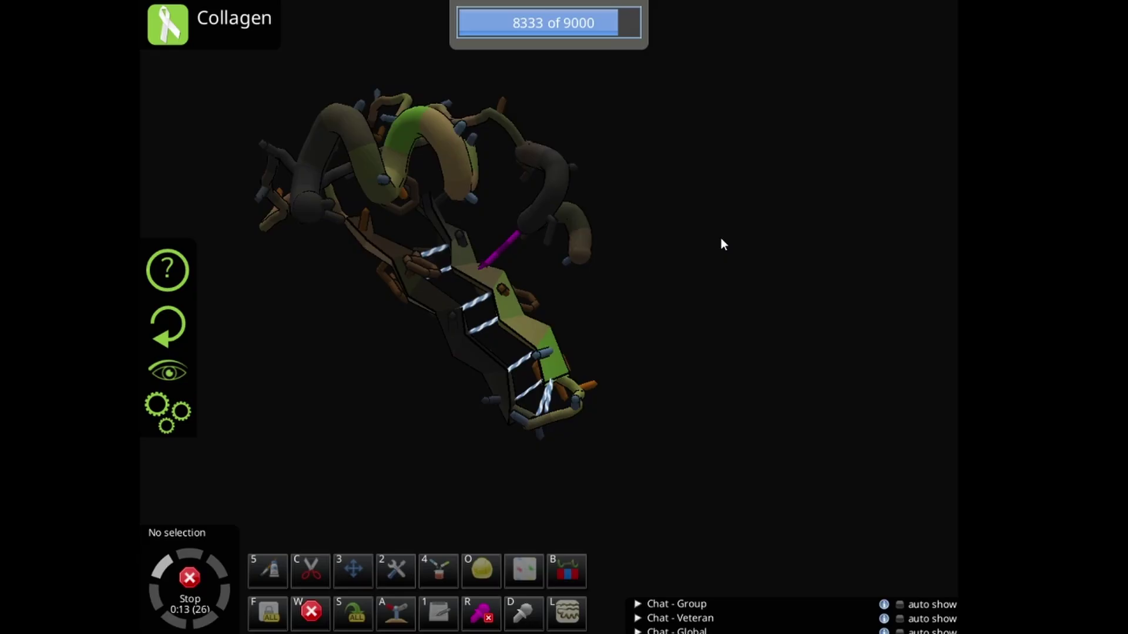
{"action": "left_click_drag", "start_coordinate": [418, 151], "coordinate": [448, 335]}
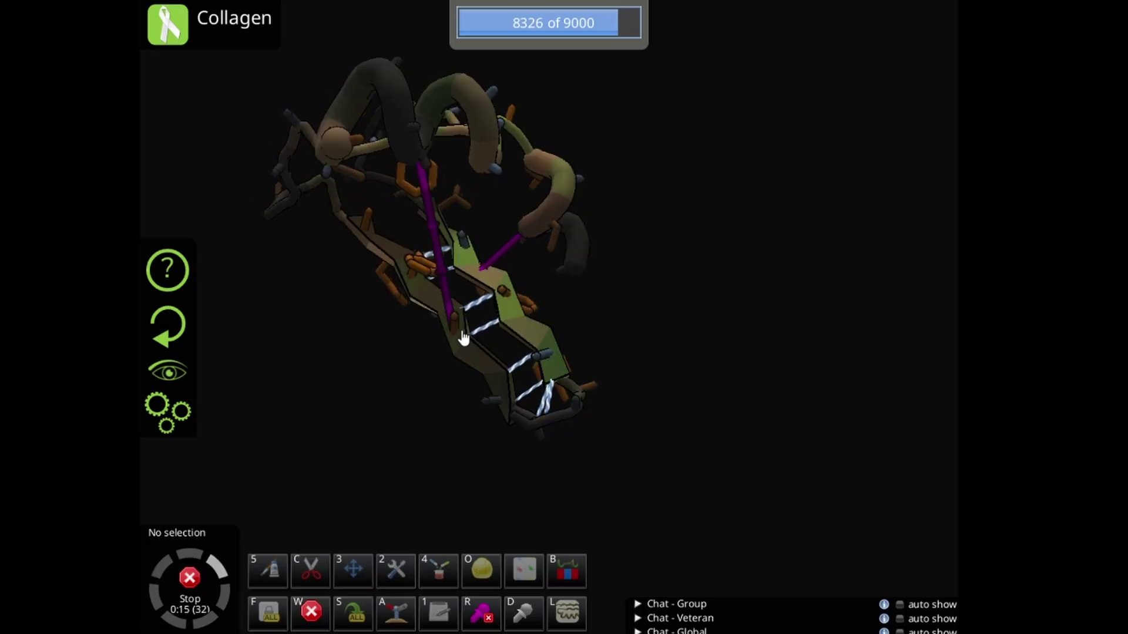
{"action": "left_click_drag", "start_coordinate": [378, 247], "coordinate": [360, 292]}
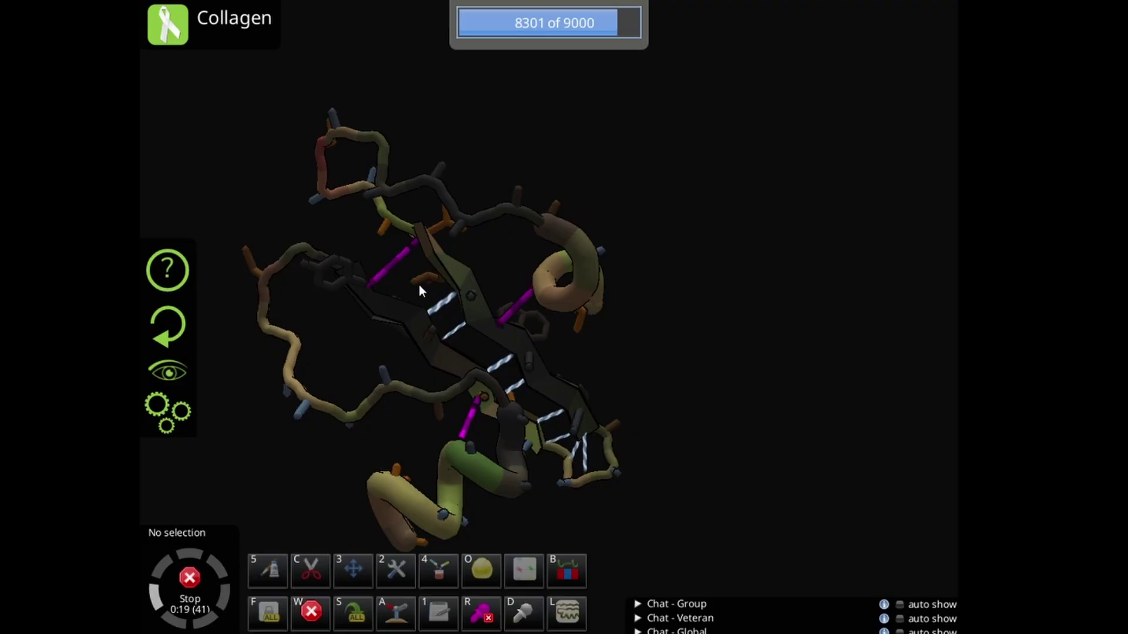
{"action": "left_click_drag", "start_coordinate": [457, 283], "coordinate": [390, 312]}
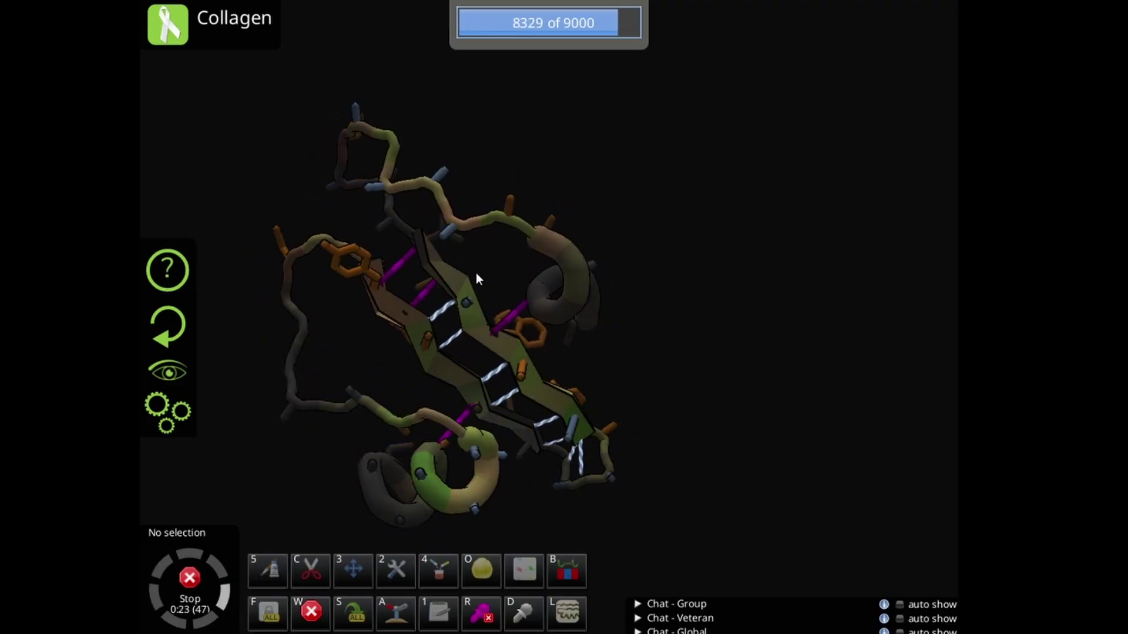
{"action": "left_click_drag", "start_coordinate": [554, 318], "coordinate": [490, 248]}
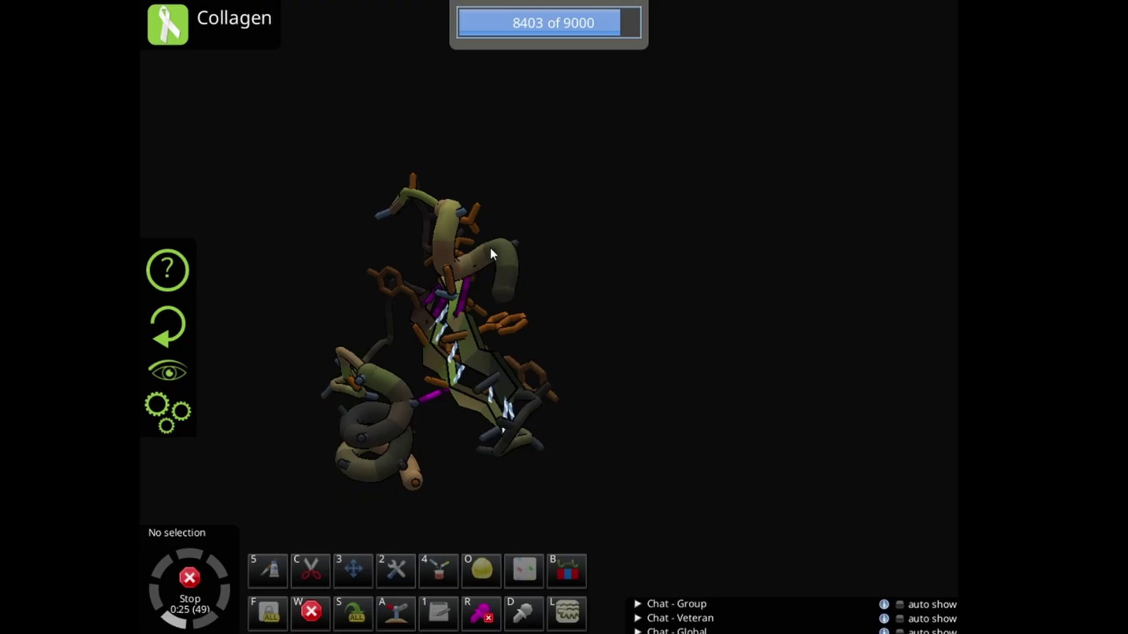
{"action": "left_click_drag", "start_coordinate": [382, 528], "coordinate": [547, 508]}
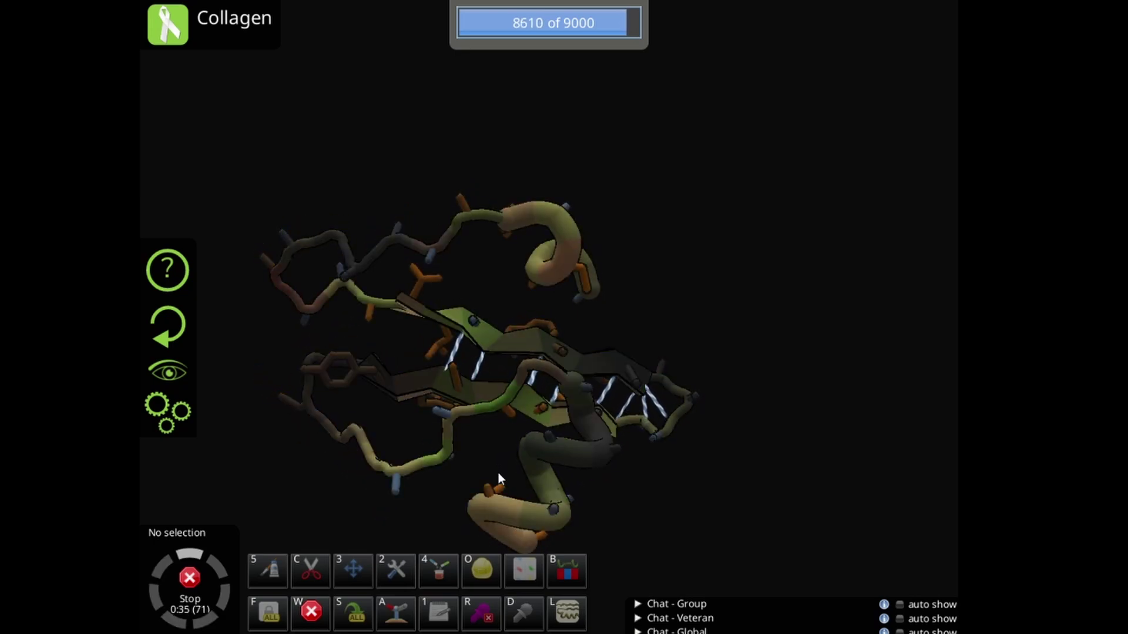
Switch from wiggling to shaking all sidechains, then stop the shake
{"action": "key", "text": "s"}
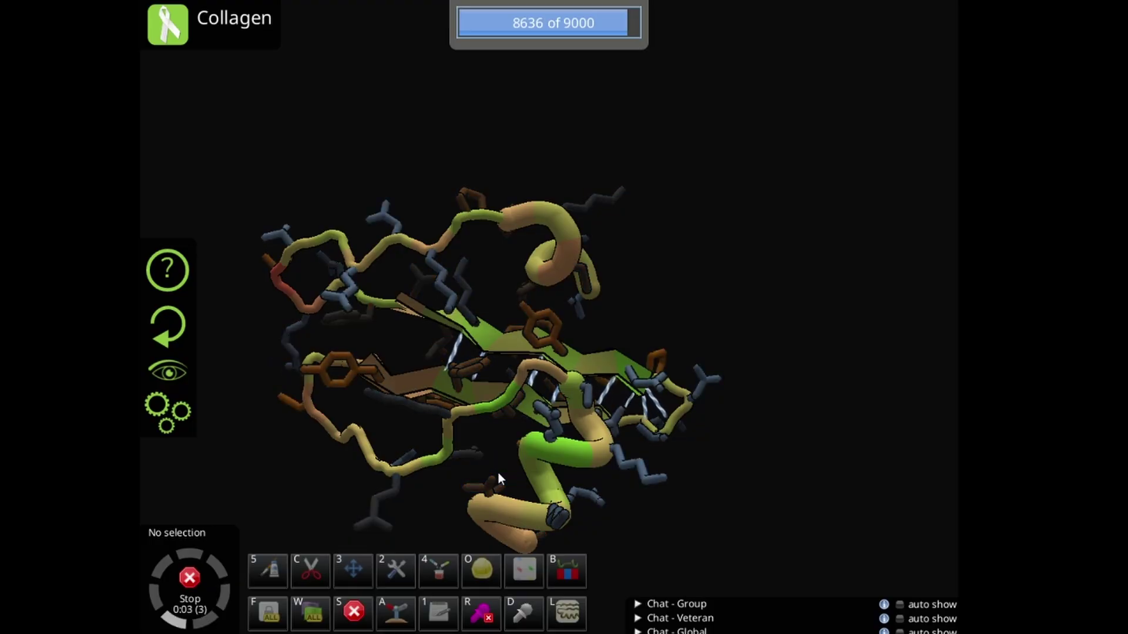
{"action": "left_click_drag", "start_coordinate": [267, 278], "coordinate": [366, 295]}
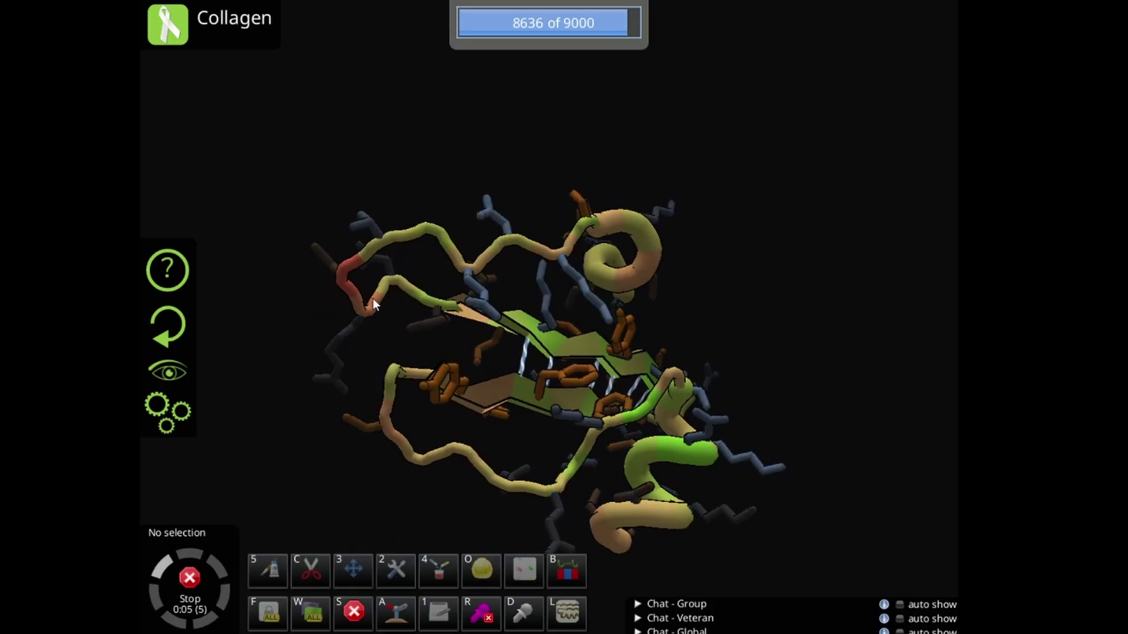
{"action": "key", "text": "s"}
Select the four-segment red loop at the end of the upper strand and rebuild it, stepping to the next rebuild result
{"action": "left_click", "coordinate": [392, 258]}
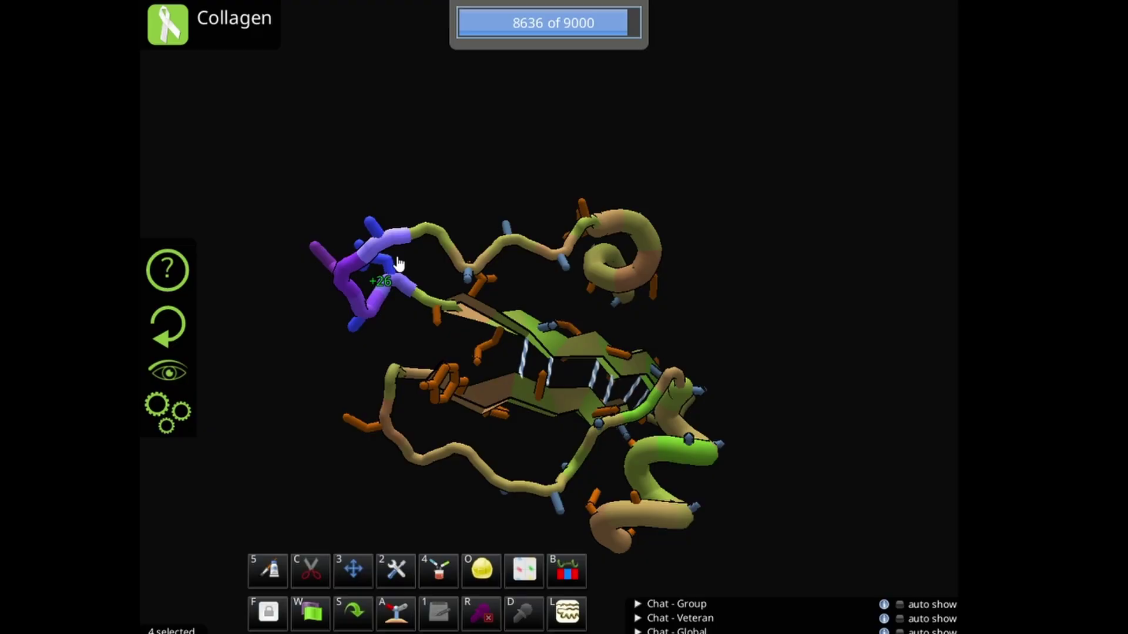
{"action": "key", "text": "3"}
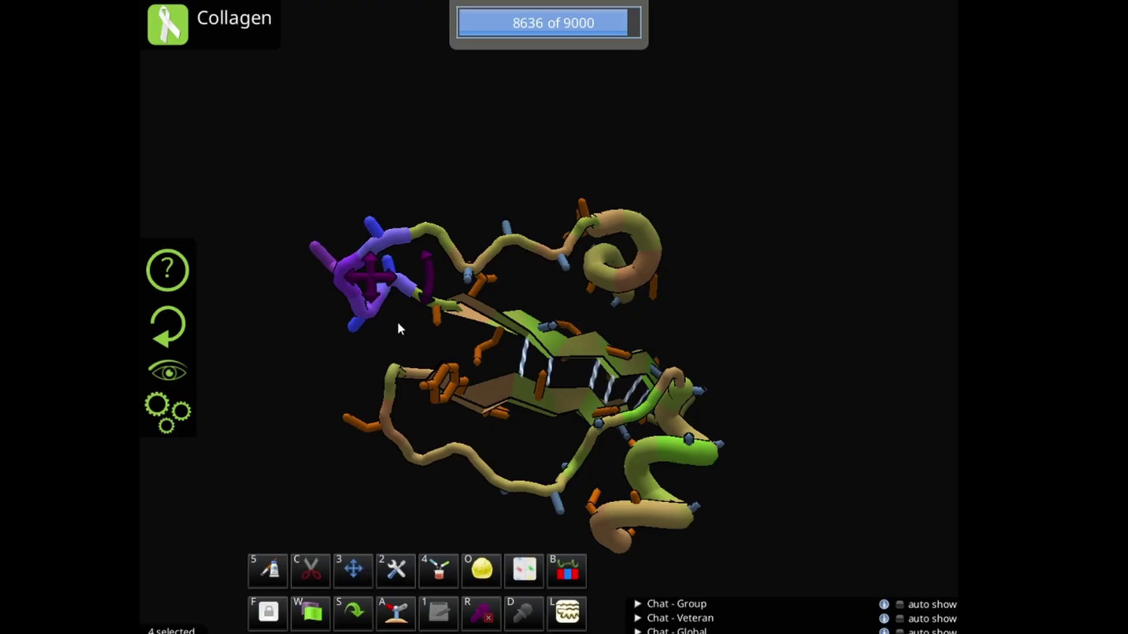
{"action": "key", "text": "r"}
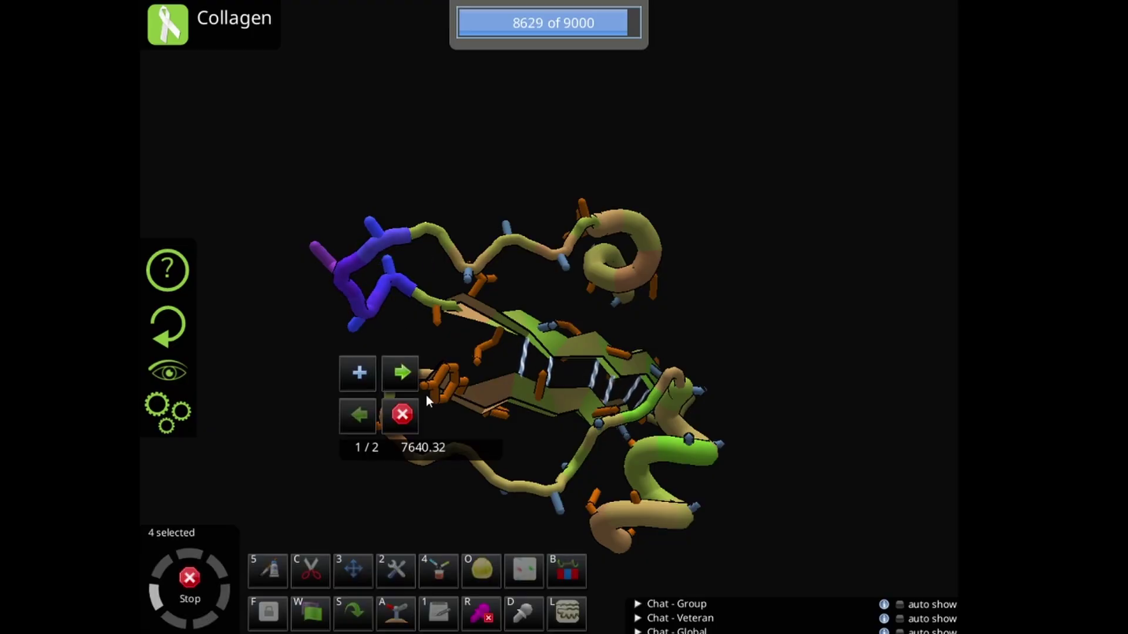
{"action": "left_click", "coordinate": [384, 372]}
Shake the rebuilt loop's sidechains, then clear the selection and wiggle the whole protein
{"action": "key", "text": "s"}
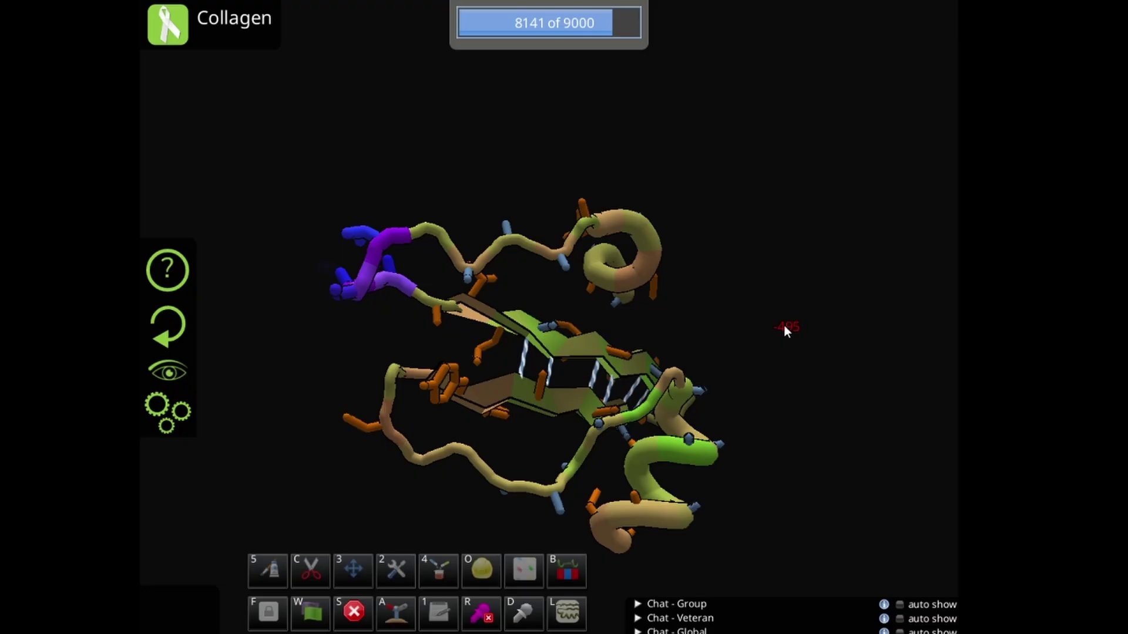
{"action": "left_click_drag", "start_coordinate": [292, 372], "coordinate": [411, 357]}
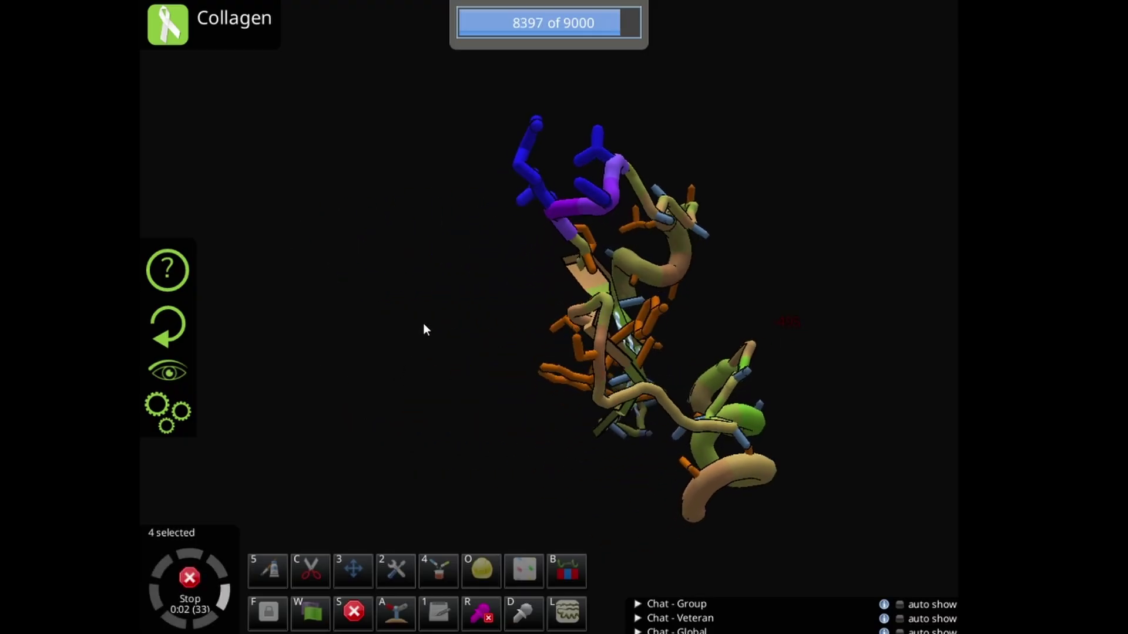
{"action": "left_click", "coordinate": [419, 330]}
{"action": "key", "text": "w"}
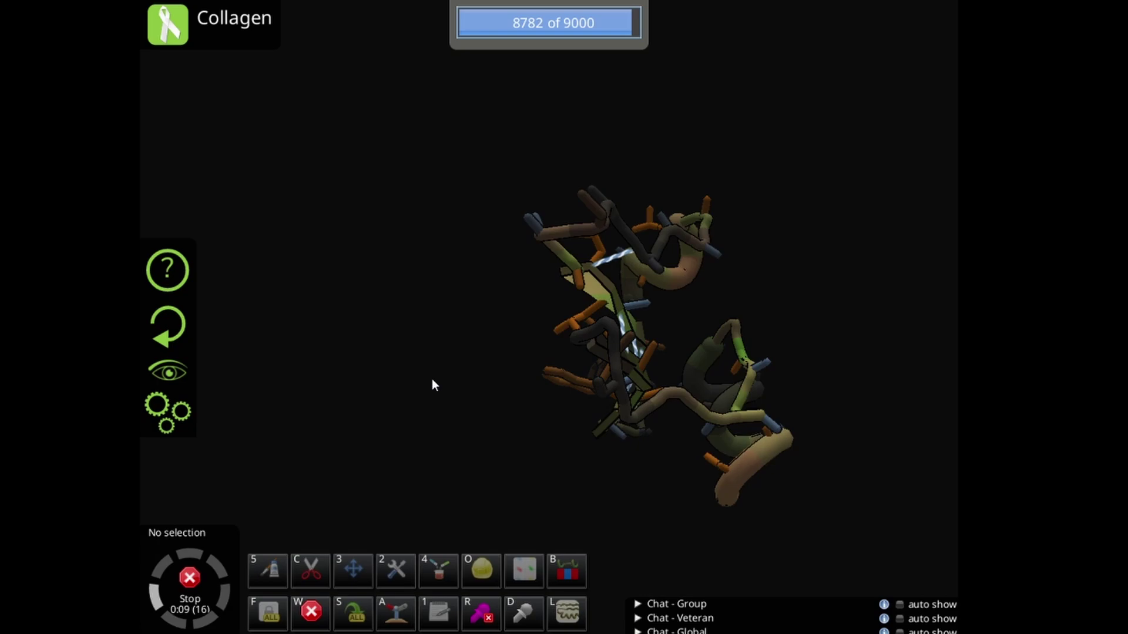
Refine the whole protein by shaking its sidechains, wiggling it and shaking once more
{"action": "key", "text": "s"}
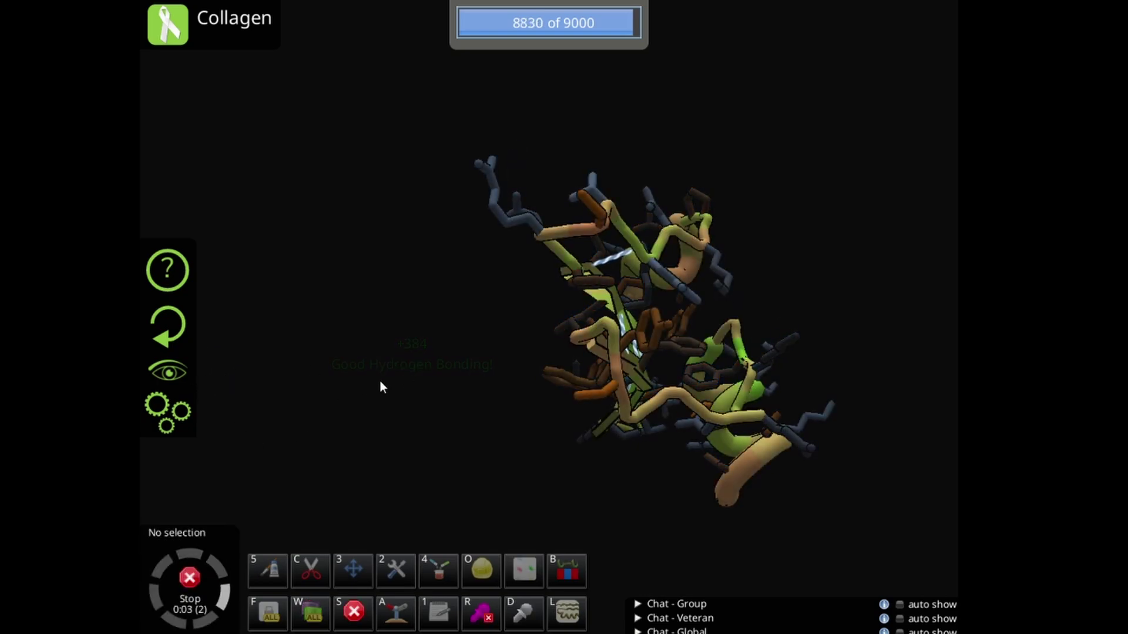
{"action": "left_click_drag", "start_coordinate": [379, 388], "coordinate": [187, 322]}
{"action": "key", "text": "w"}
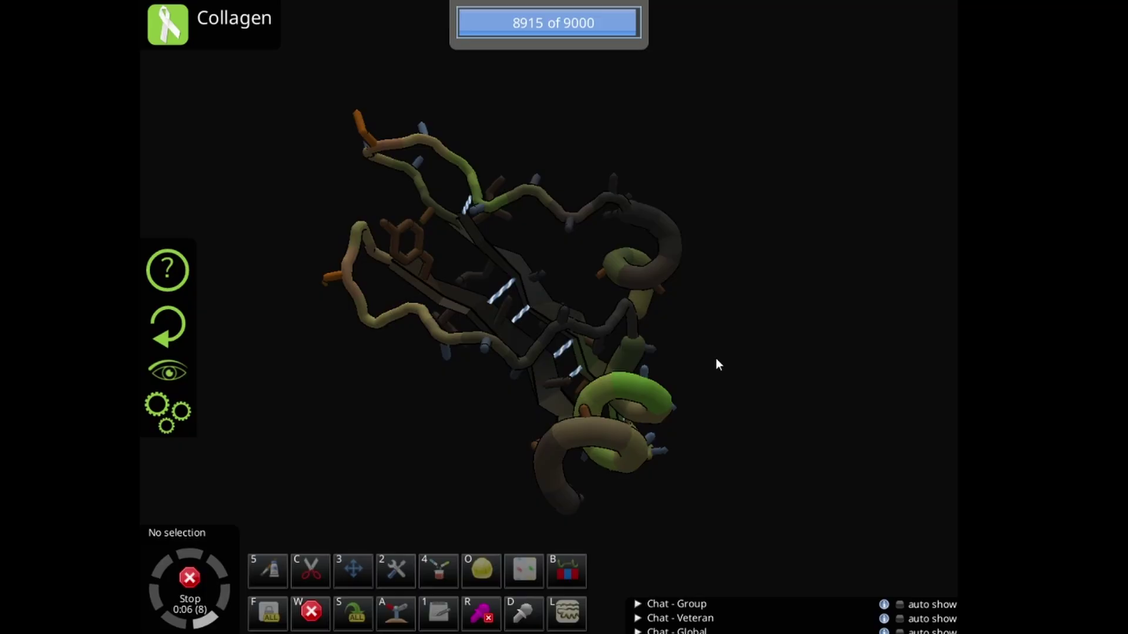
{"action": "left_click_drag", "start_coordinate": [715, 358], "coordinate": [604, 312]}
{"action": "key", "text": "s"}
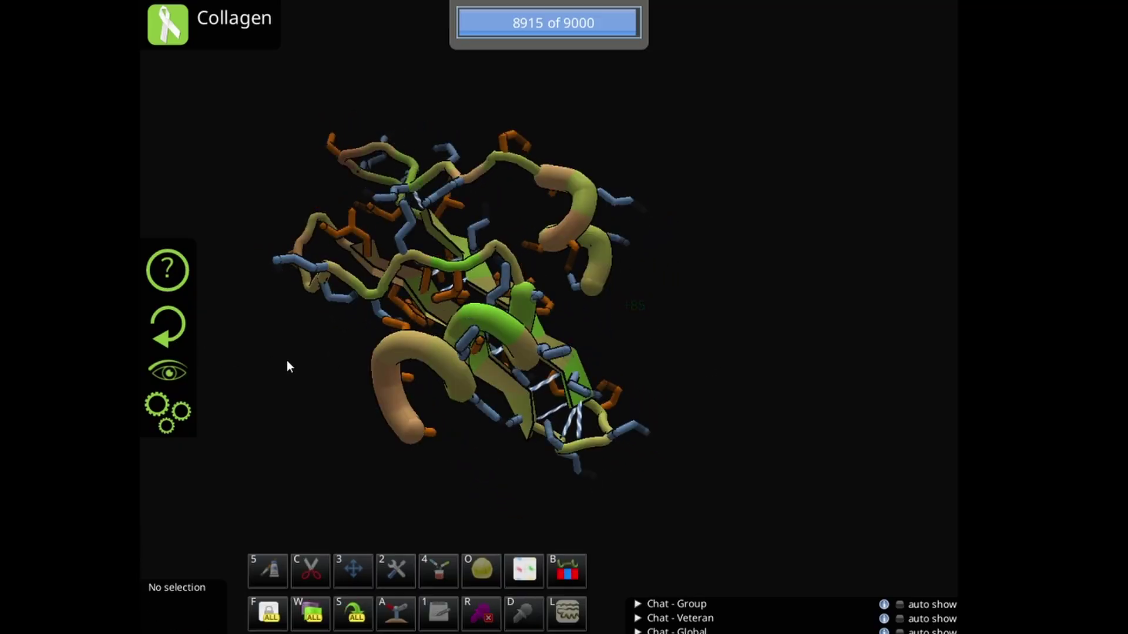
Enable relative score coloring in the view options and close them
{"action": "left_click", "coordinate": [170, 372]}
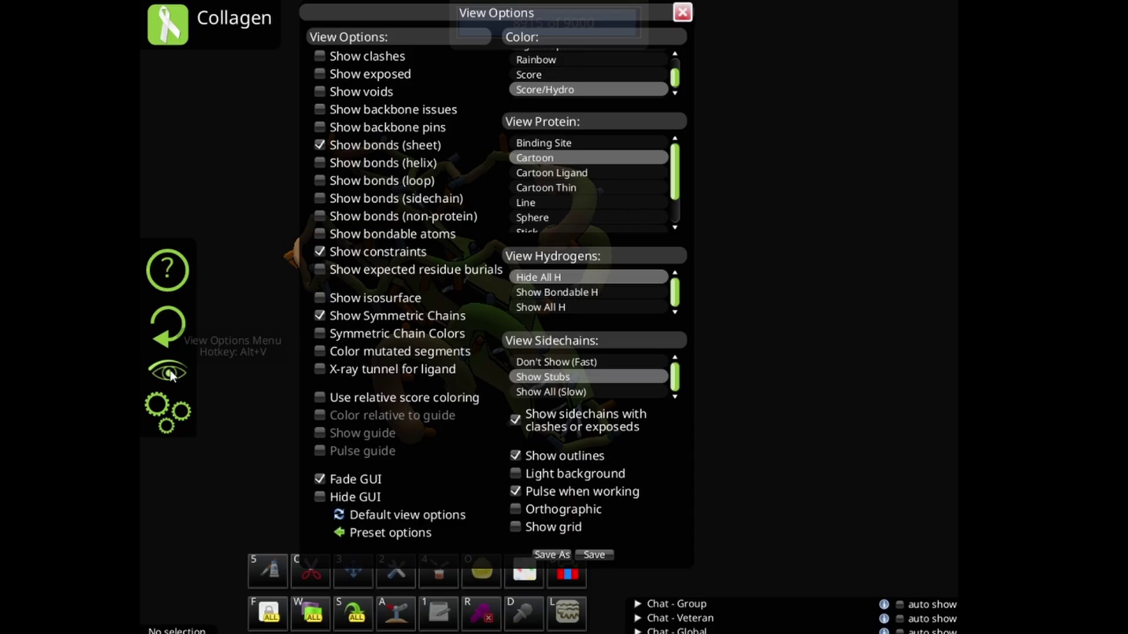
{"action": "left_click", "coordinate": [169, 373]}
{"action": "left_click", "coordinate": [168, 409]}
{"action": "left_click", "coordinate": [169, 372]}
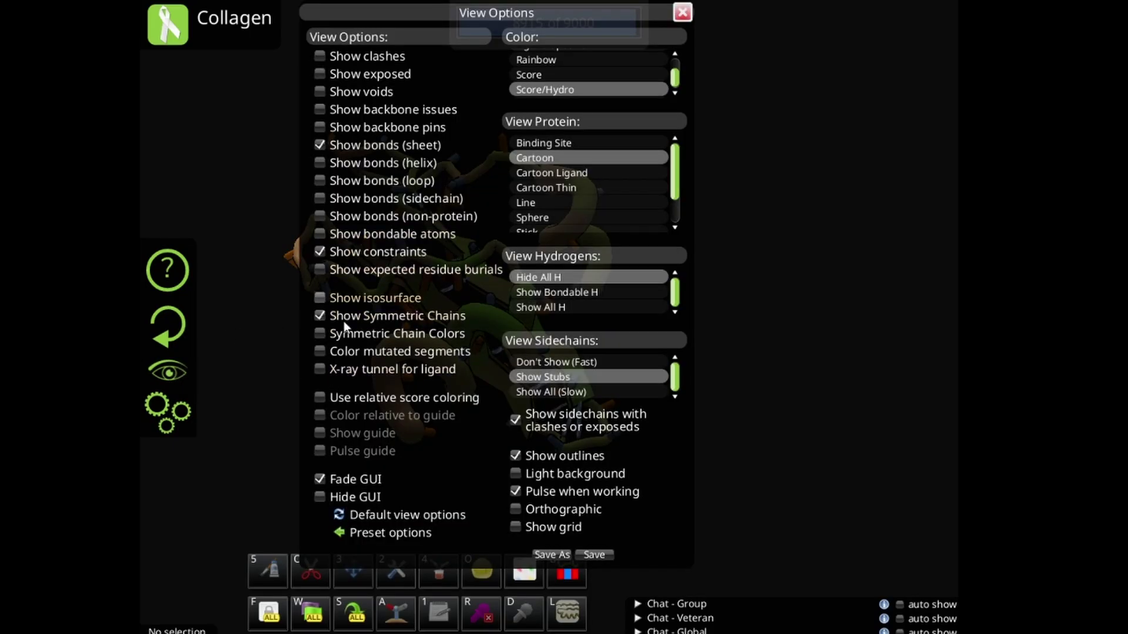
{"action": "left_click", "coordinate": [344, 396]}
{"action": "left_click_drag", "start_coordinate": [671, 10], "coordinate": [674, 12]}
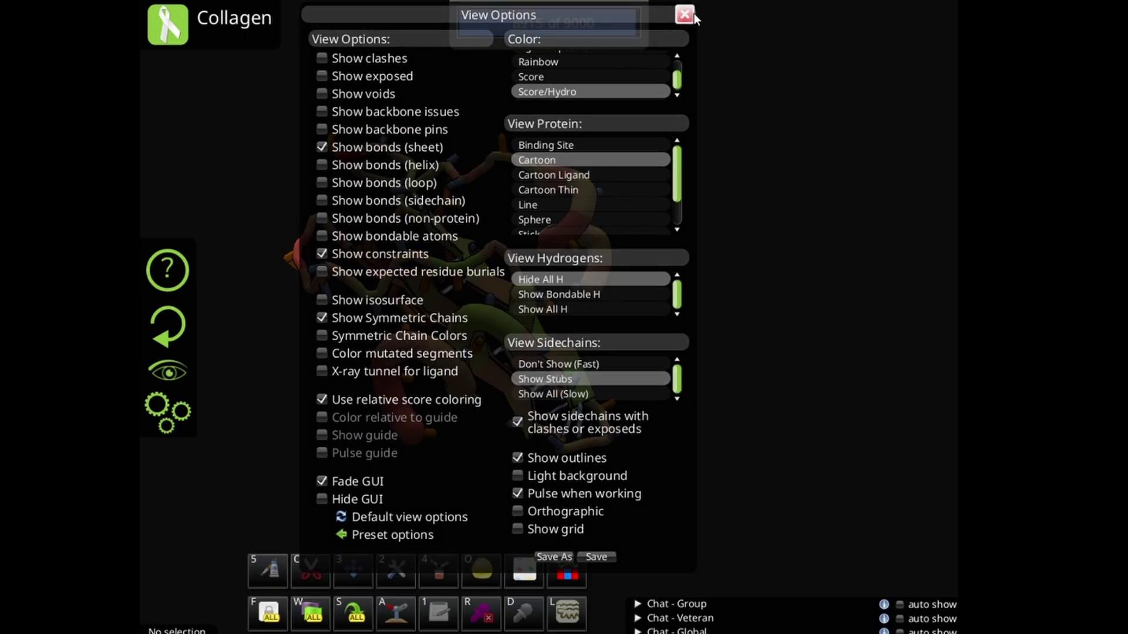
{"action": "left_click", "coordinate": [684, 14]}
Wiggle the three selected segments at the upper loop's tip, then clear the selection and wiggle the whole protein
{"action": "left_click_drag", "start_coordinate": [390, 415], "coordinate": [608, 540]}
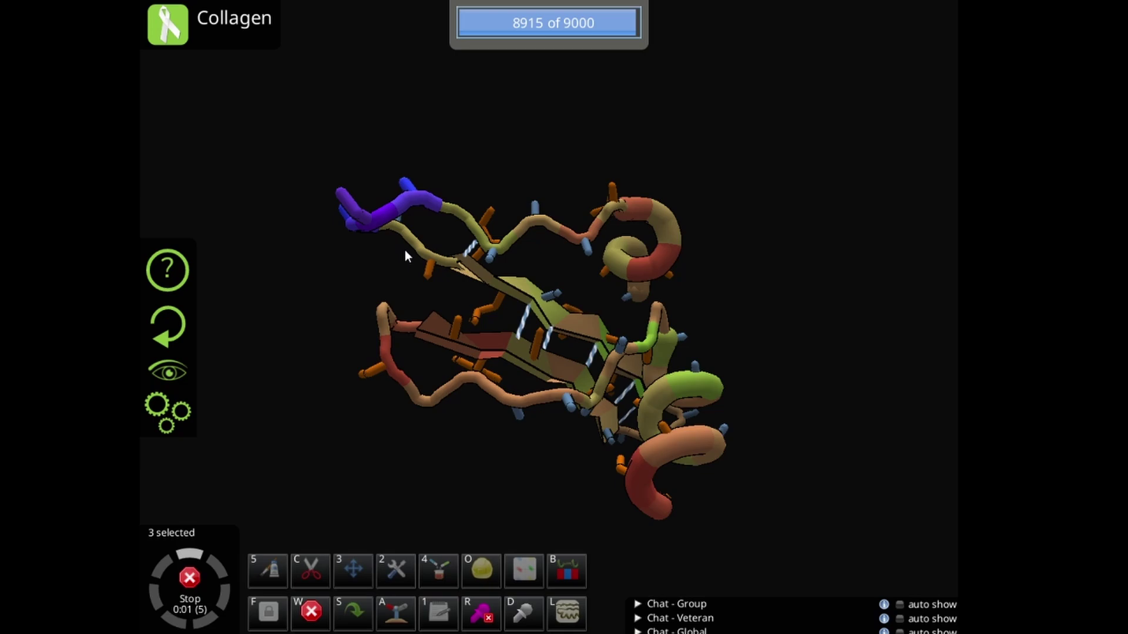
{"action": "key", "text": "w"}
{"action": "double_click", "coordinate": [354, 245]}
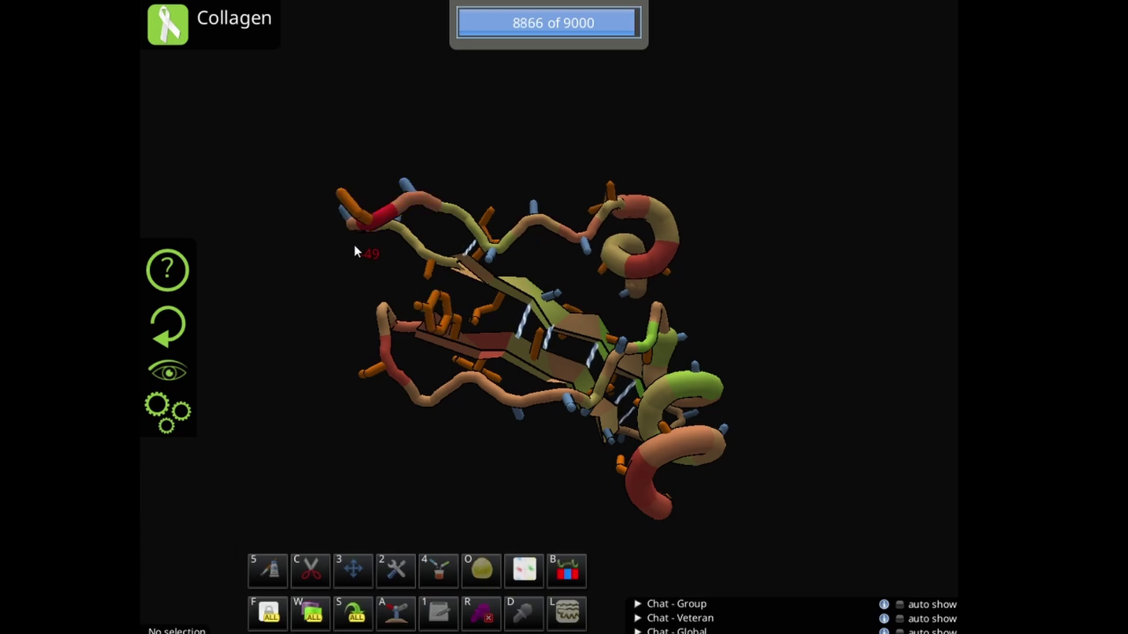
{"action": "key", "text": "w"}
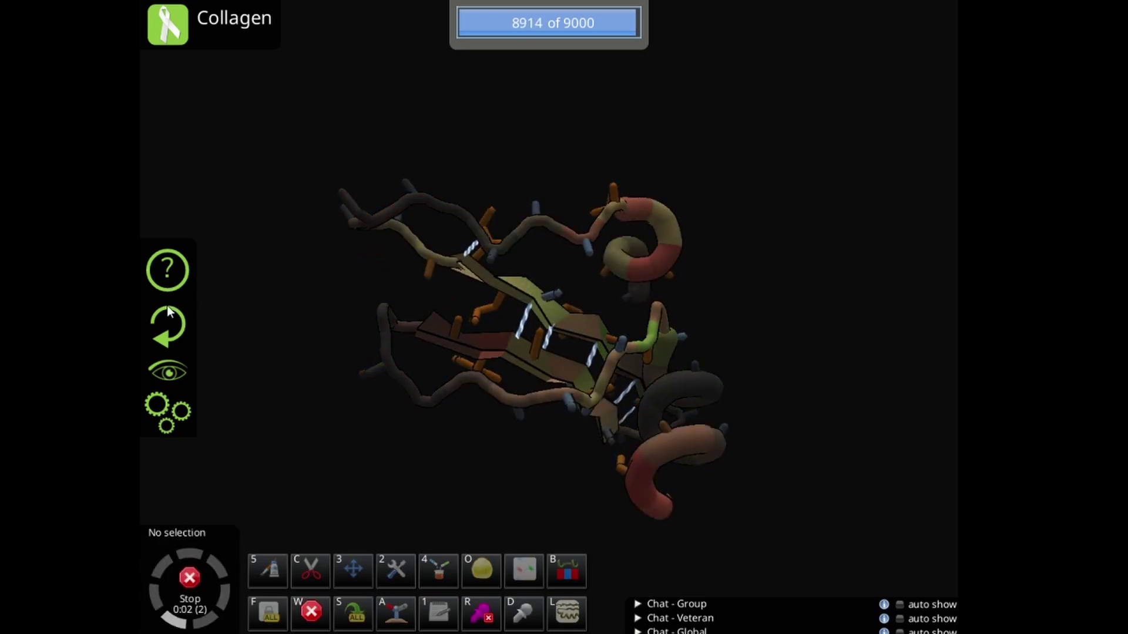
Inspect the score history on the undo graph, stop the running wiggle and close the graph
{"action": "left_click", "coordinate": [167, 373]}
{"action": "left_click", "coordinate": [167, 373]}
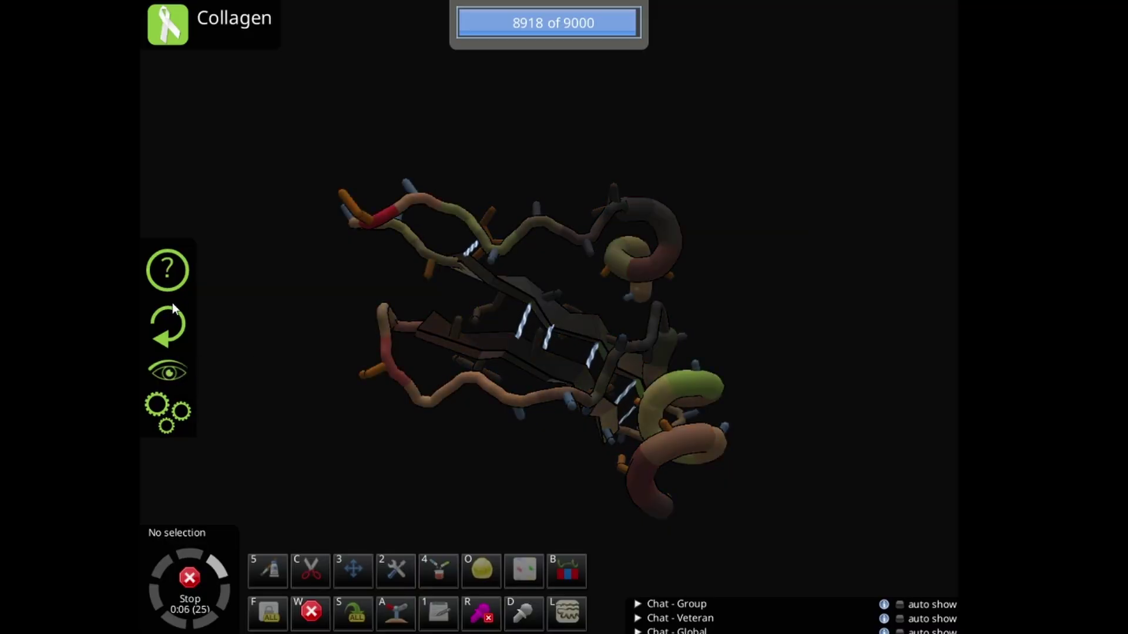
{"action": "left_click", "coordinate": [174, 333]}
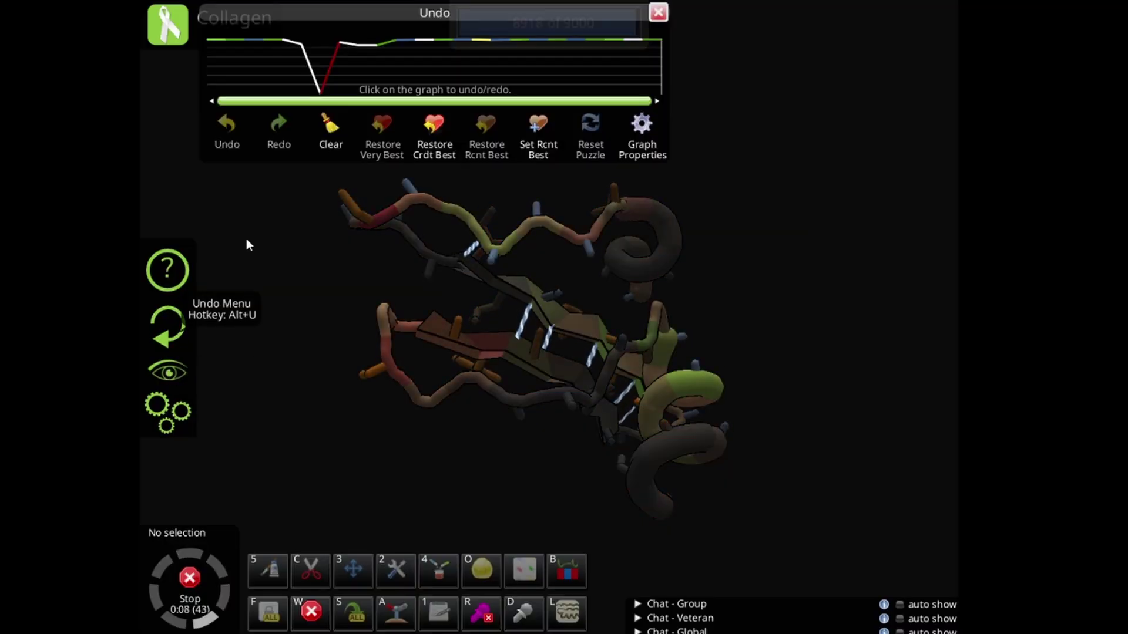
{"action": "key", "text": "w"}
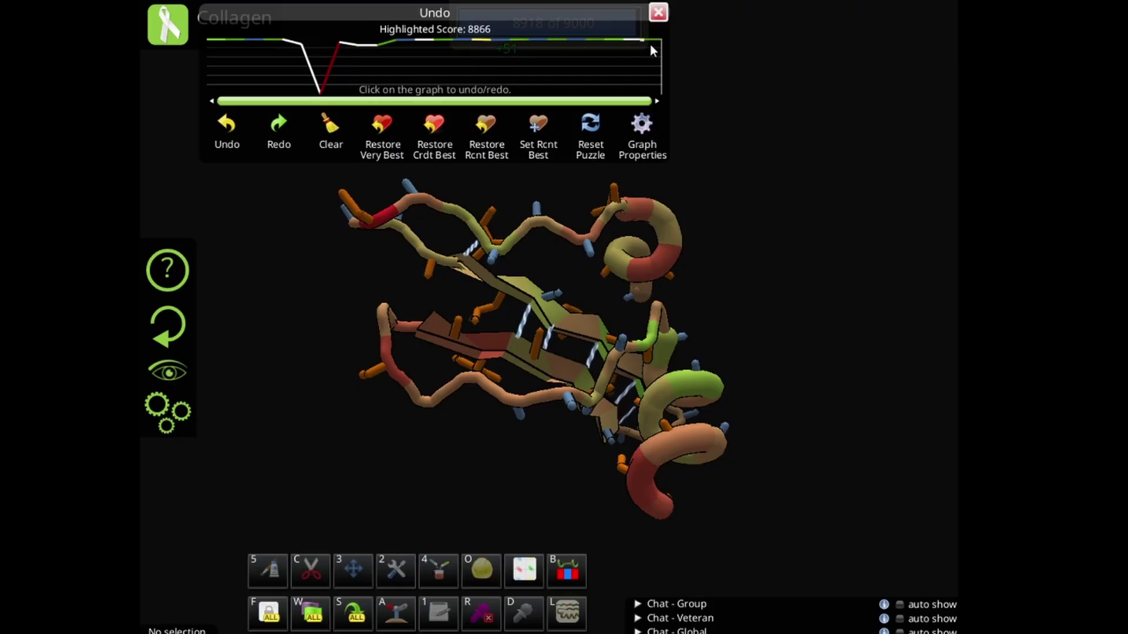
{"action": "left_click", "coordinate": [658, 12]}
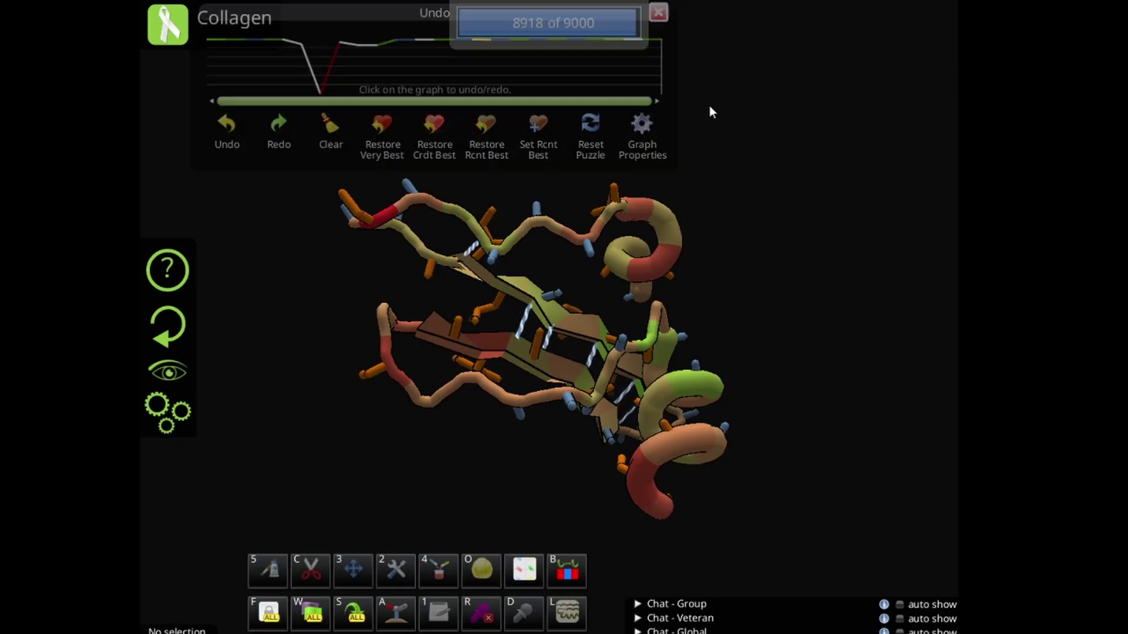
Add a band between the orange sidechains at the tips of the two loops, then shake and wiggle the whole protein
{"action": "left_click_drag", "start_coordinate": [742, 200], "coordinate": [664, 143]}
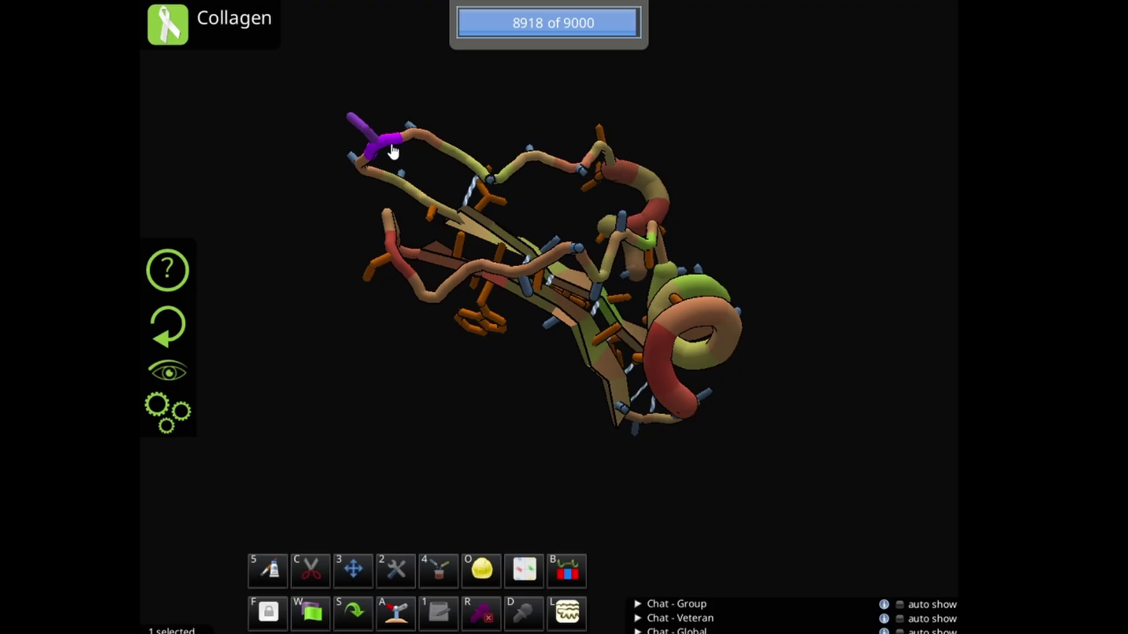
{"action": "key", "text": "s"}
{"action": "key", "text": "w"}
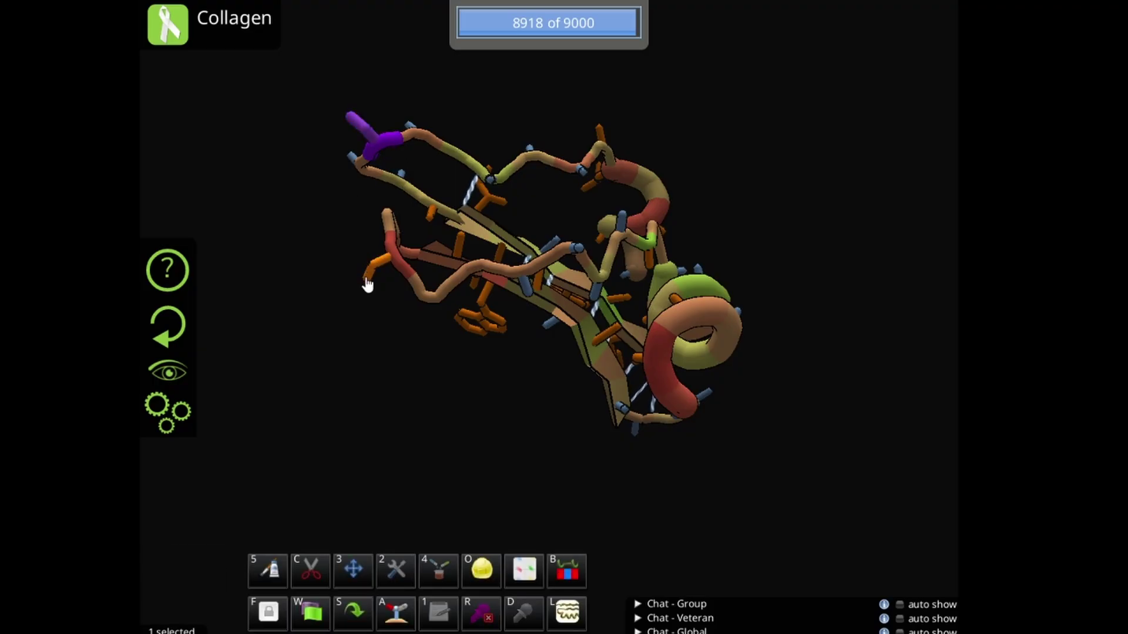
{"action": "left_click", "coordinate": [449, 87]}
{"action": "key", "text": "s"}
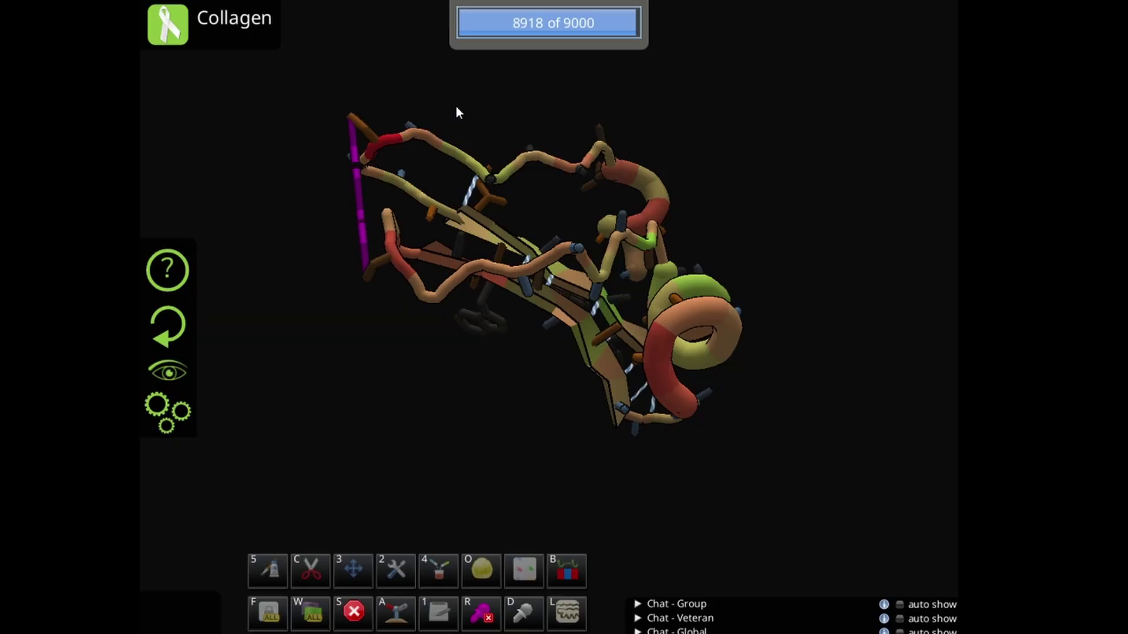
{"action": "left_click_drag", "start_coordinate": [461, 136], "coordinate": [511, 121]}
{"action": "key", "text": "w"}
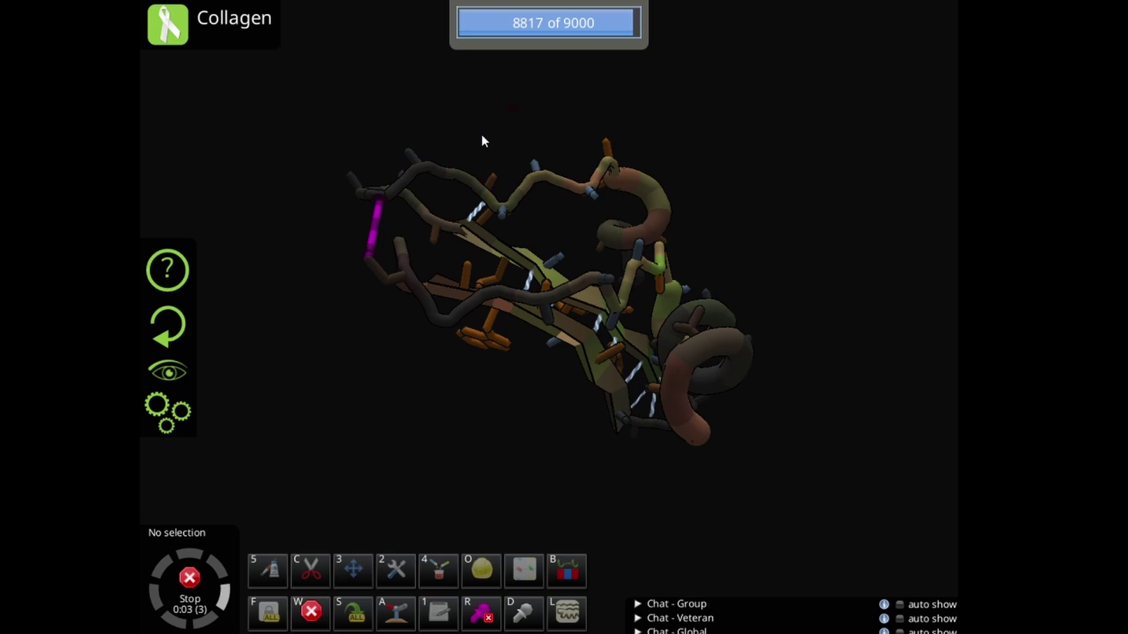
Adjust the length of the band between the two loop tips while the protein keeps wiggling
{"action": "left_click", "coordinate": [379, 230]}
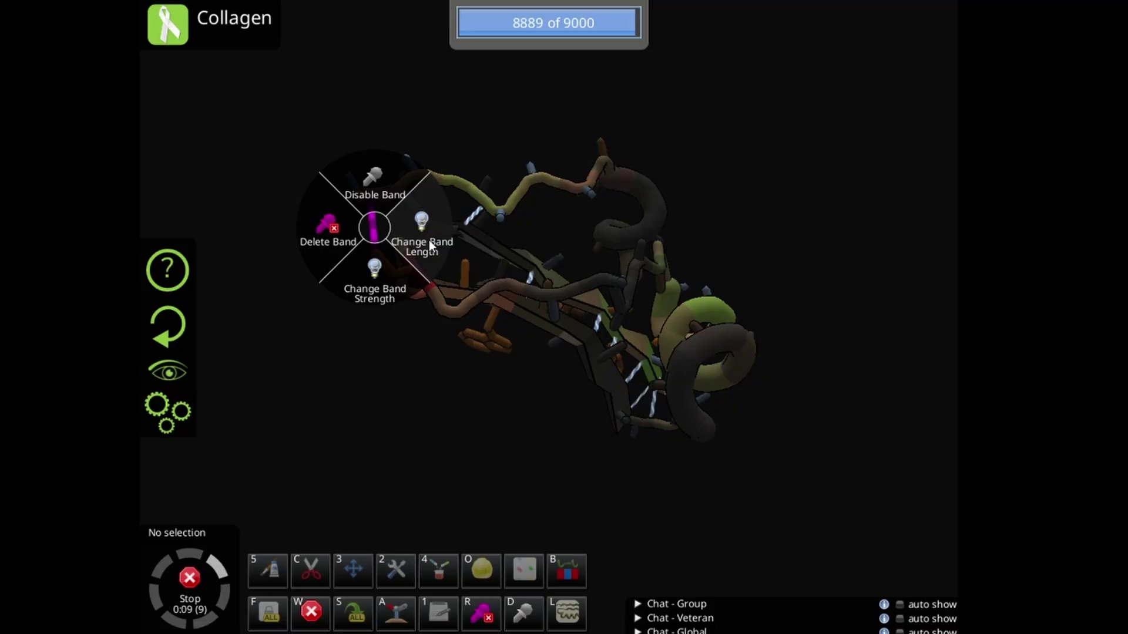
{"action": "left_click", "coordinate": [428, 239]}
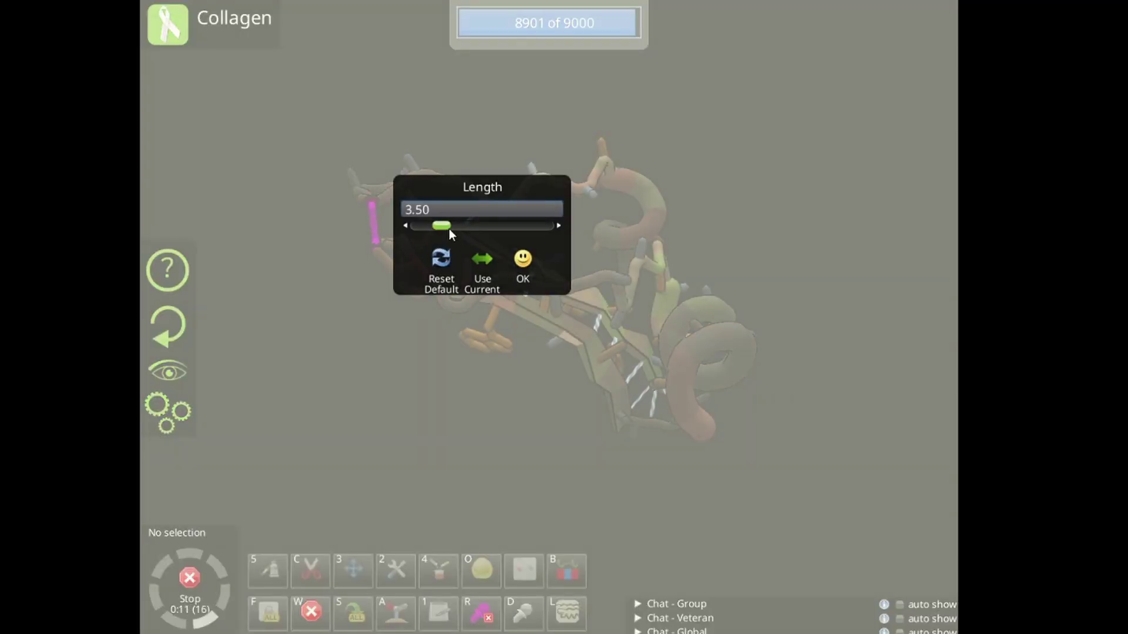
{"action": "left_click", "coordinate": [524, 262]}
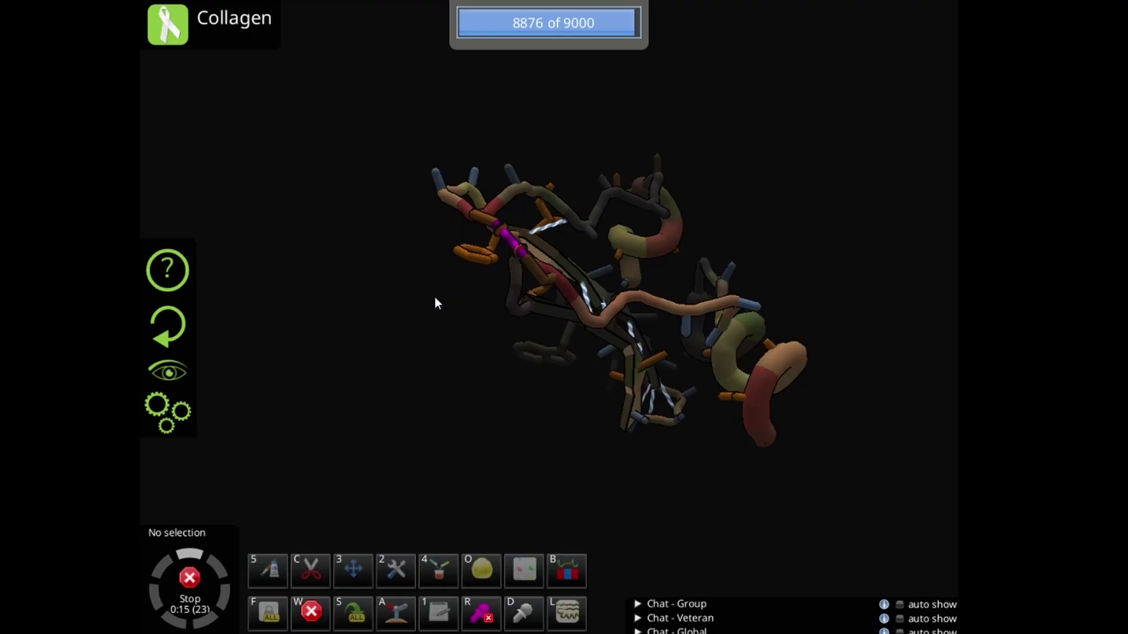
{"action": "left_click_drag", "start_coordinate": [441, 320], "coordinate": [482, 282]}
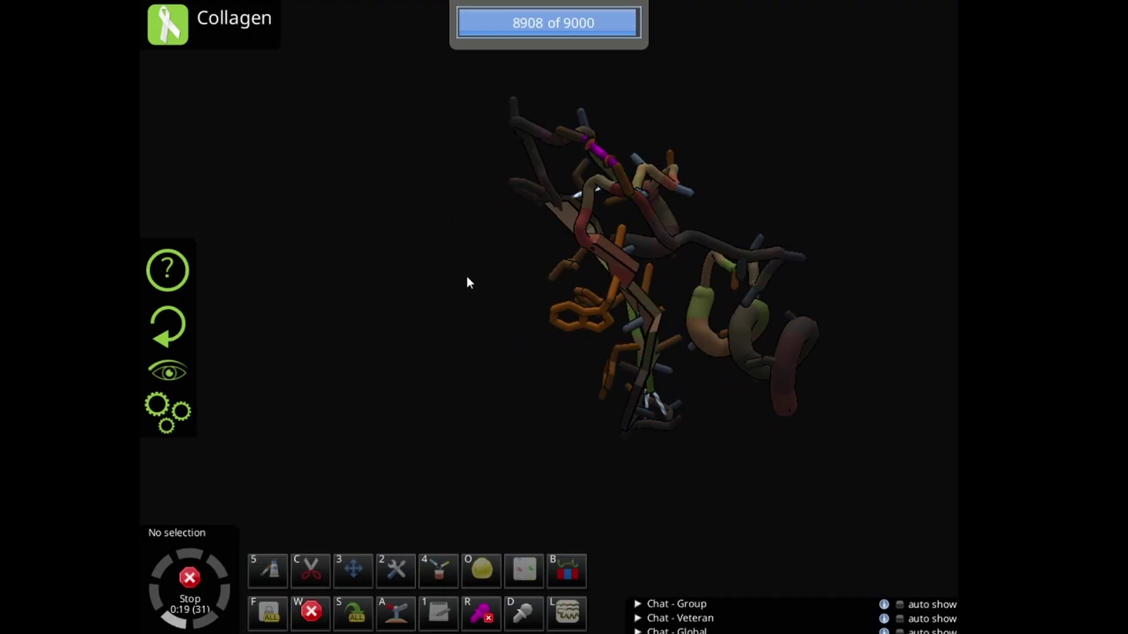
Shake the sidechains with the band in place, then remove the band and wiggle the whole protein
{"action": "key", "text": "s"}
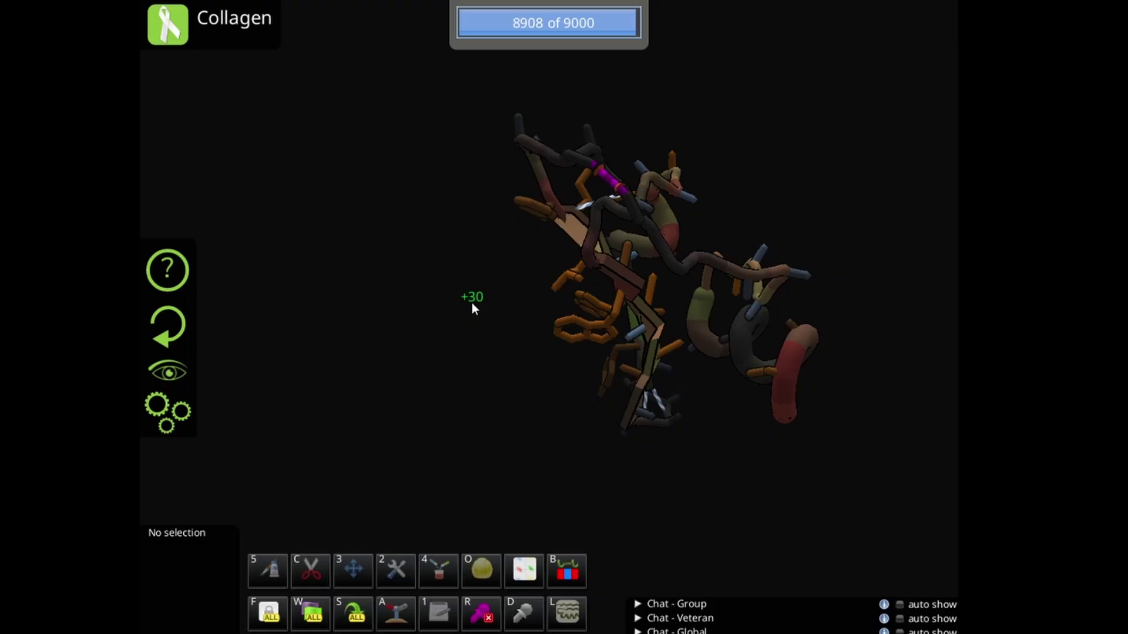
{"action": "left_click_drag", "start_coordinate": [466, 301], "coordinate": [436, 294]}
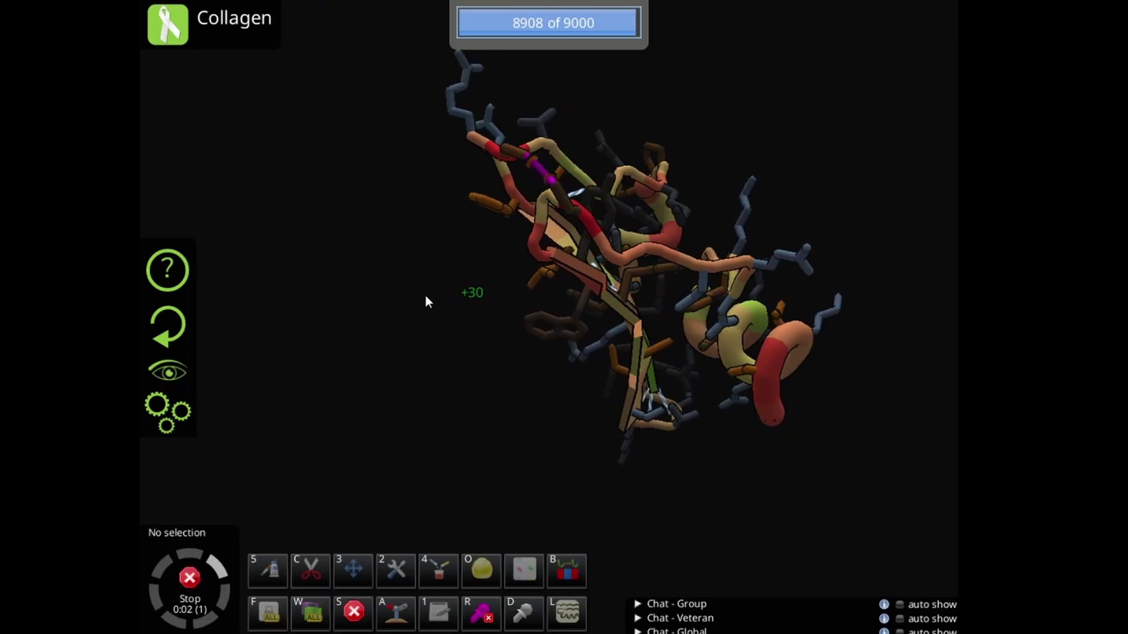
{"action": "key", "text": "w"}
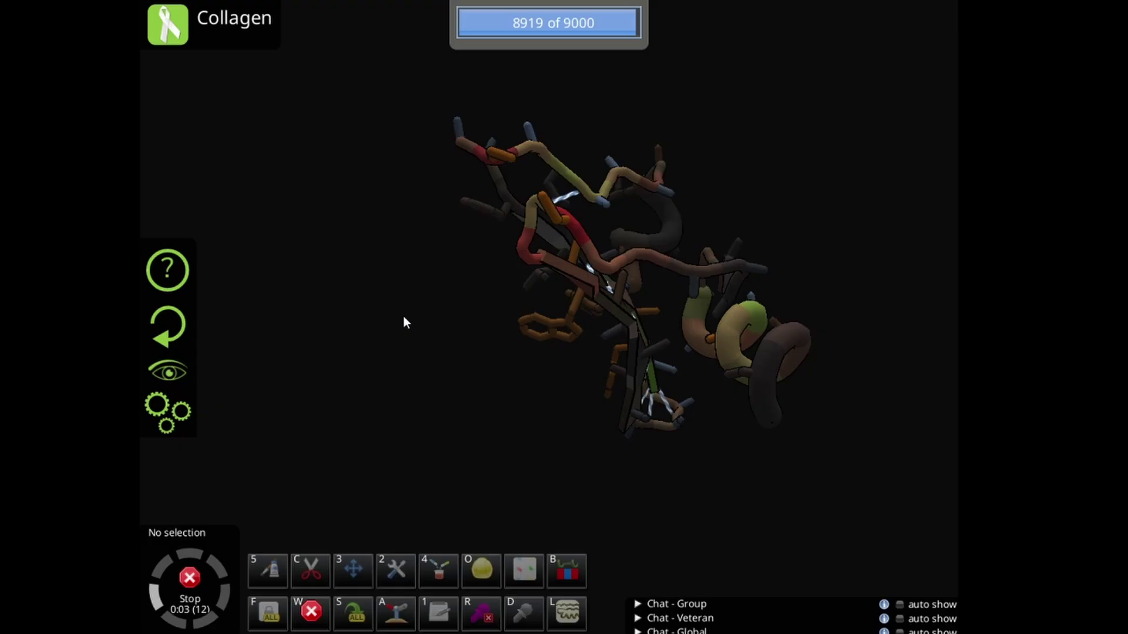
Shake the unbanded protein's sidechains, then wiggle the whole protein briefly and stop
{"action": "left_click_drag", "start_coordinate": [404, 317], "coordinate": [350, 269]}
{"action": "key", "text": "s"}
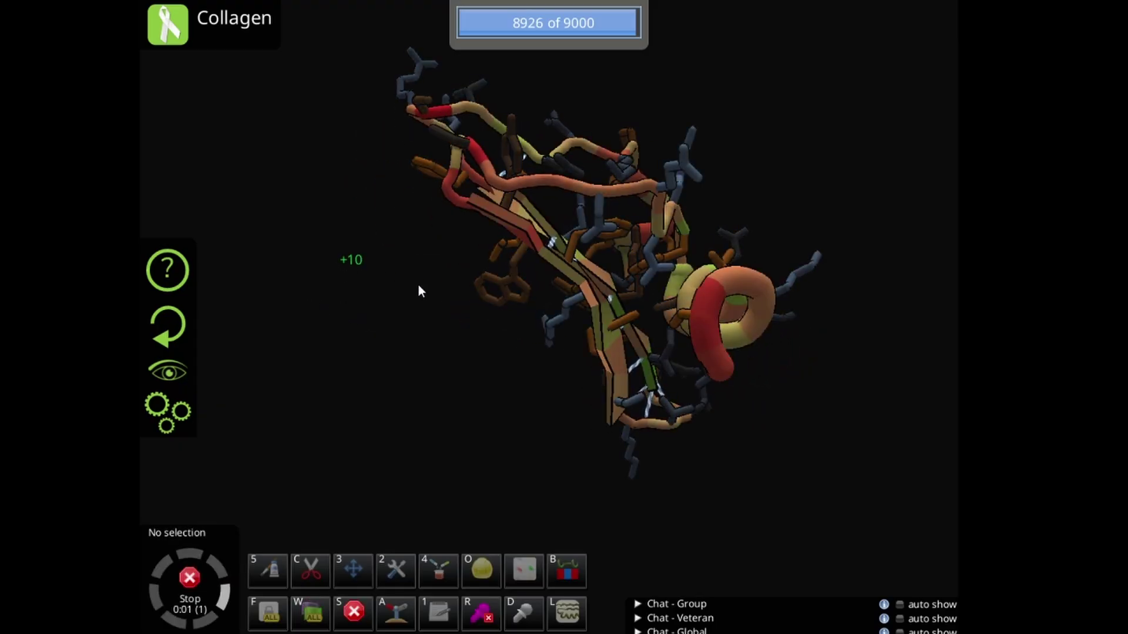
{"action": "left_click_drag", "start_coordinate": [428, 305], "coordinate": [425, 336]}
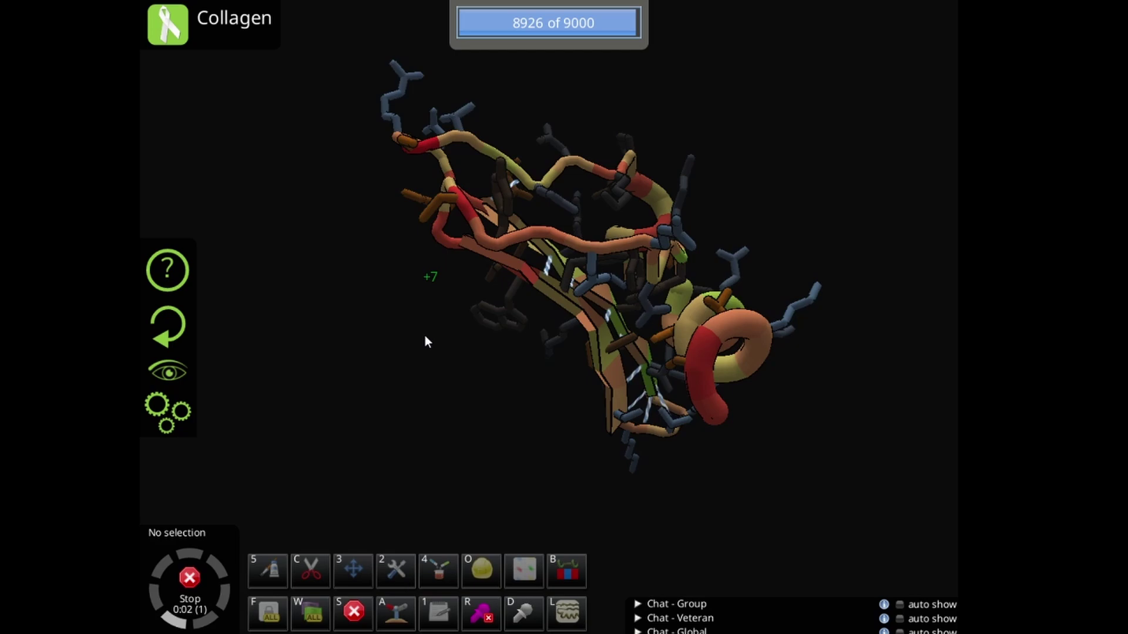
{"action": "key", "text": "w"}
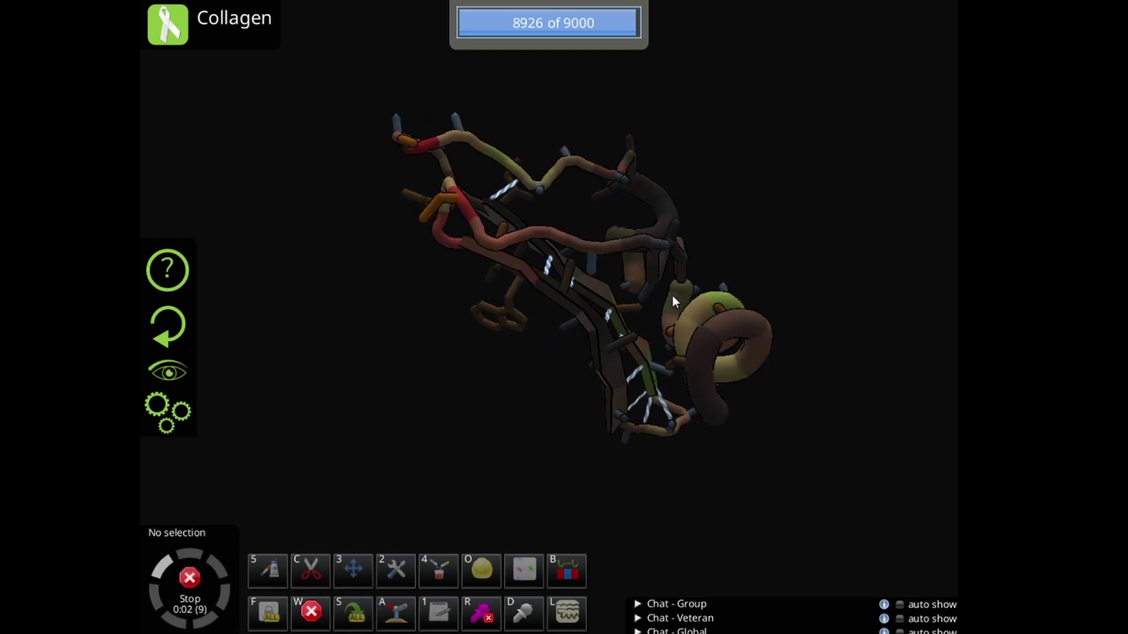
{"action": "key", "text": "w"}
Reshape the three segments at the lower helix's free end, then wiggle the whole protein and shake its sidechains
{"action": "left_click", "coordinate": [735, 330]}
{"action": "left_click", "coordinate": [716, 414], "text": "shift"}
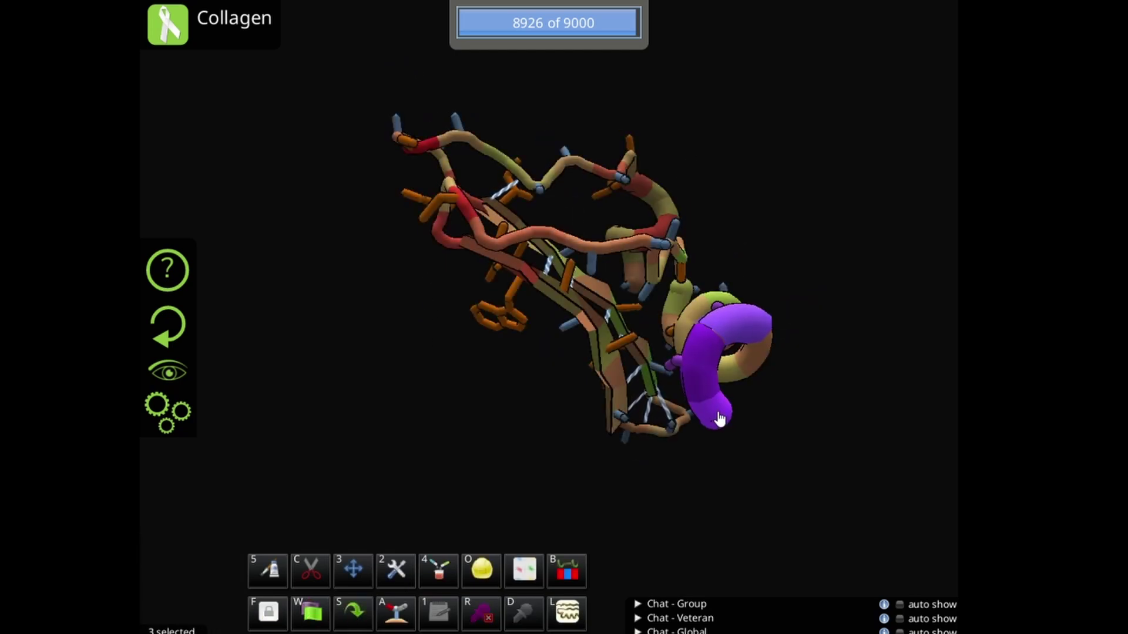
{"action": "left_click_drag", "start_coordinate": [715, 415], "coordinate": [807, 344]}
{"action": "left_click", "coordinate": [813, 383]}
{"action": "key", "text": "w"}
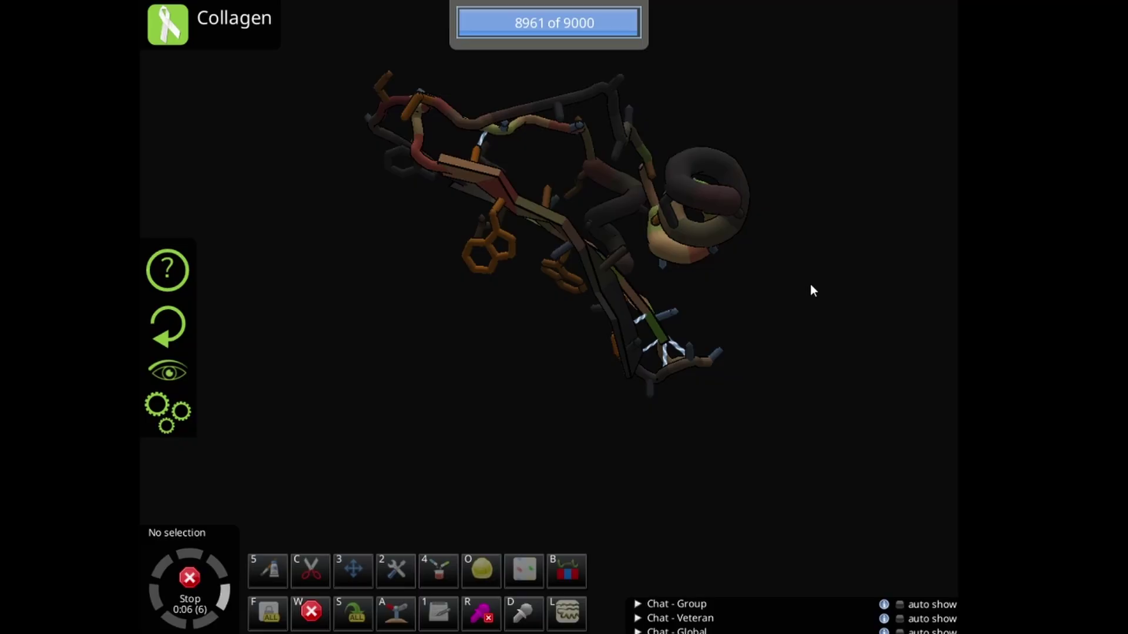
{"action": "key", "text": "s"}
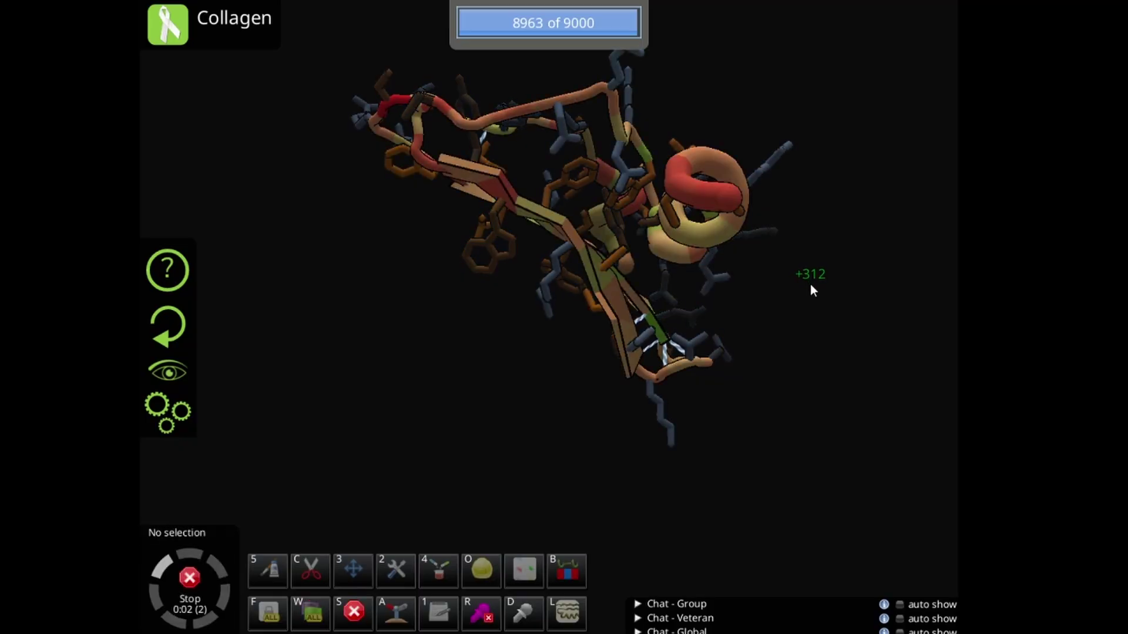
Idealize the three segments at the lower helix's free end, clear the selection and shake all sidechains
{"action": "left_click_drag", "start_coordinate": [810, 249], "coordinate": [646, 216]}
{"action": "left_click", "coordinate": [622, 203]}
{"action": "left_click", "coordinate": [604, 244], "text": "shift"}
{"action": "key", "text": "5"}
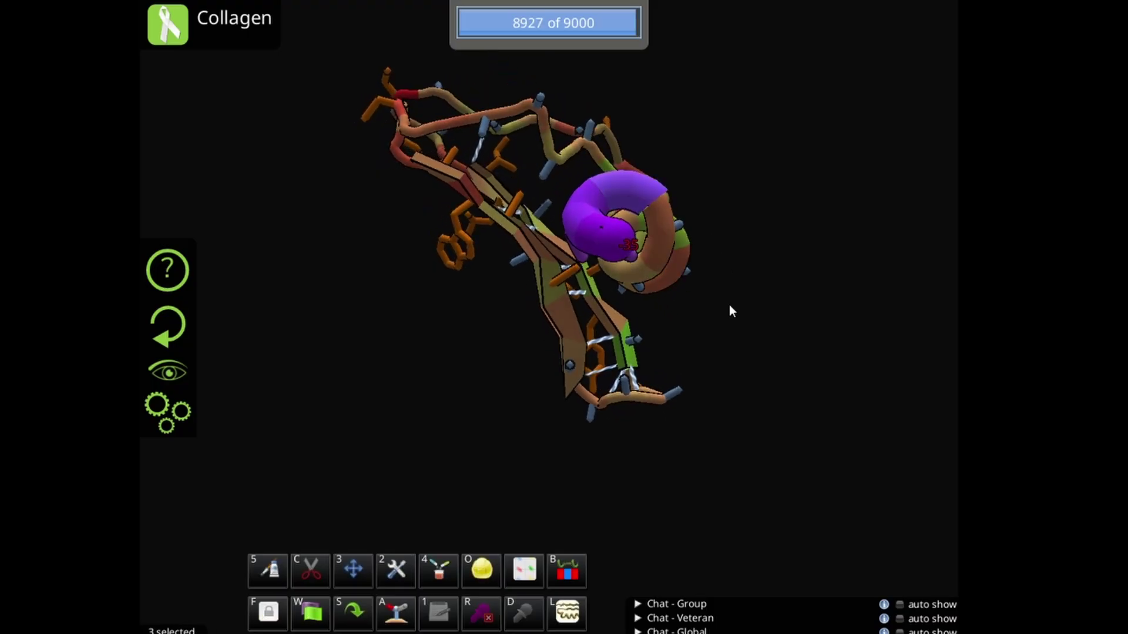
{"action": "left_click", "coordinate": [744, 314]}
{"action": "key", "text": "s"}
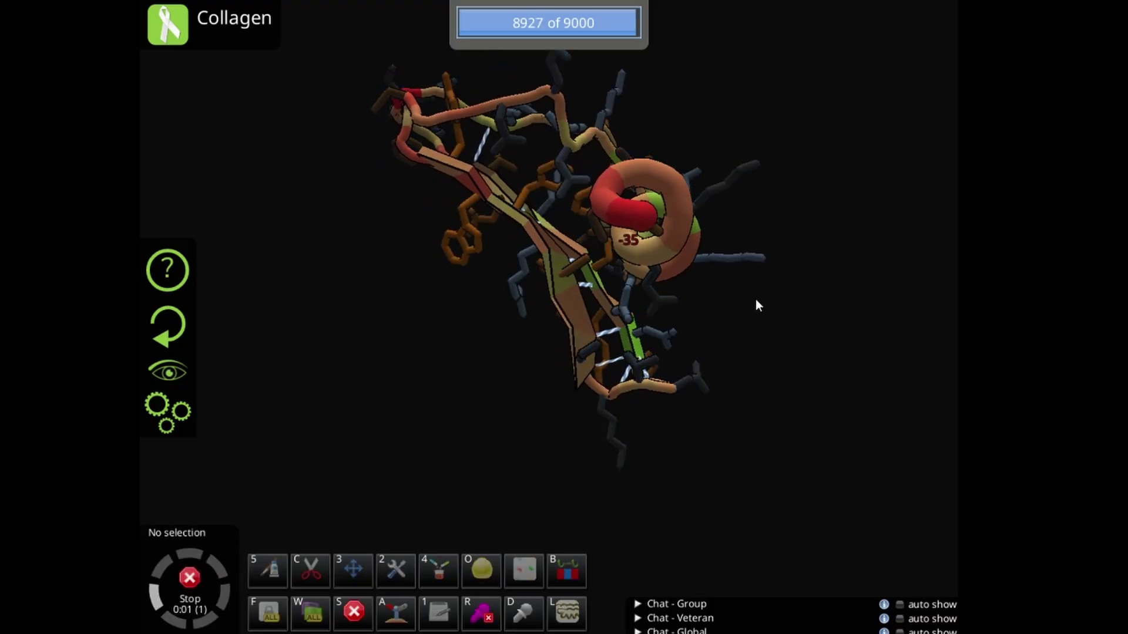
Idealize the lower helix's end segments once more, then shake and wiggle the whole protein
{"action": "left_click", "coordinate": [641, 216]}
{"action": "left_click", "coordinate": [650, 177], "text": "shift"}
{"action": "left_click_drag", "start_coordinate": [768, 298], "coordinate": [802, 280]}
{"action": "key", "text": "5"}
{"action": "left_click", "coordinate": [802, 280]}
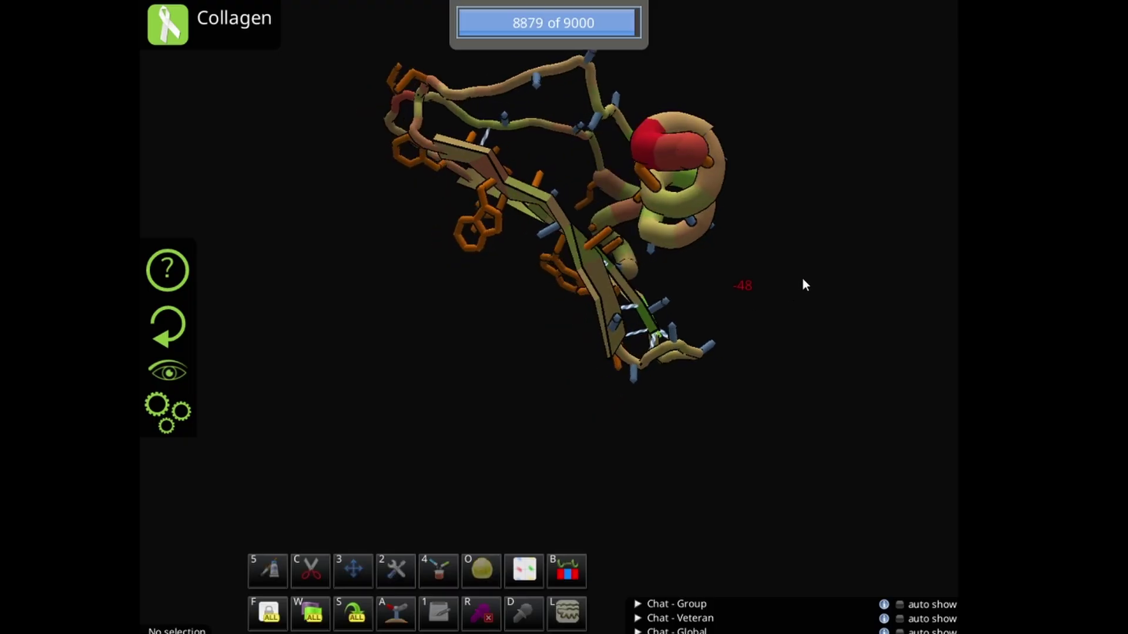
{"action": "key", "text": "s"}
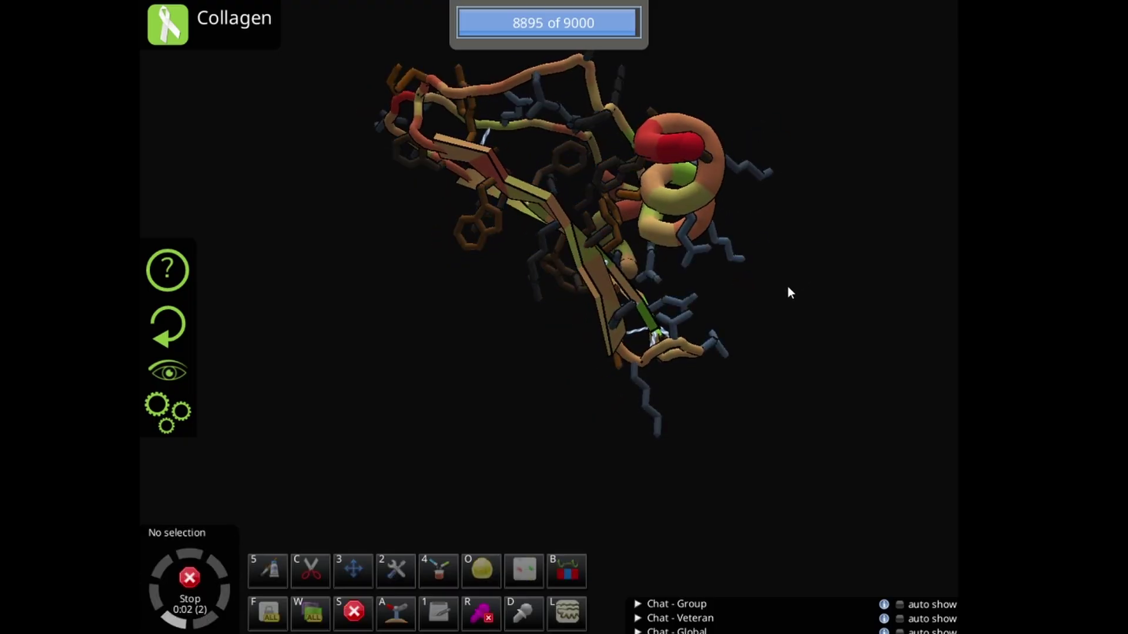
{"action": "key", "text": "w"}
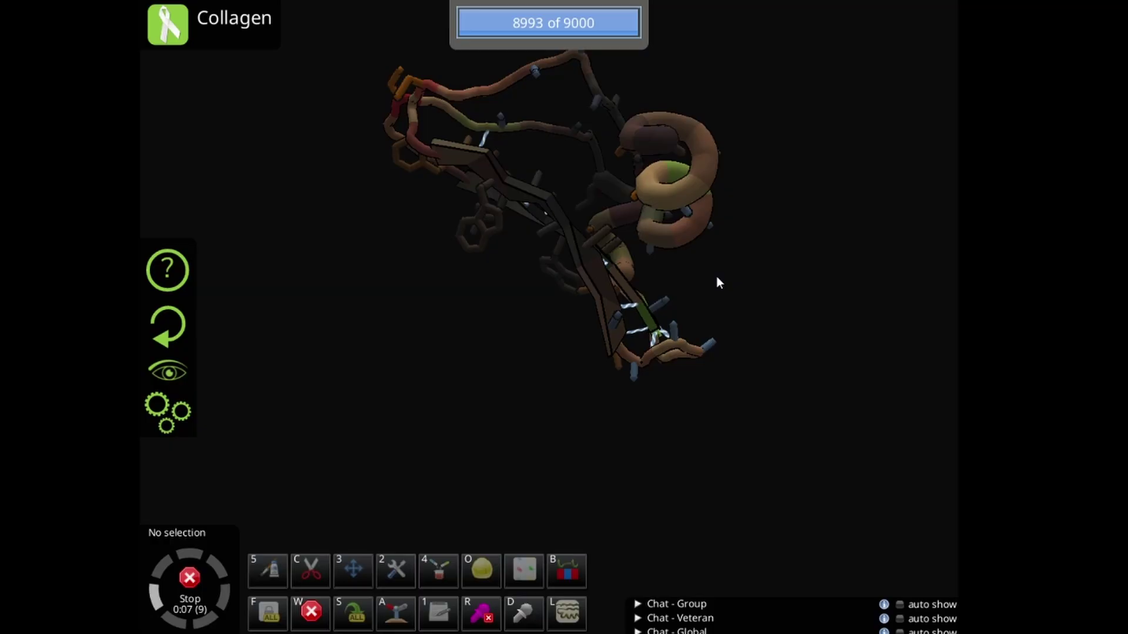
Stop the wiggle and shake the whole protein's sidechains
{"action": "key", "text": "w"}
{"action": "left_click_drag", "start_coordinate": [717, 279], "coordinate": [748, 381]}
{"action": "key", "text": "w"}
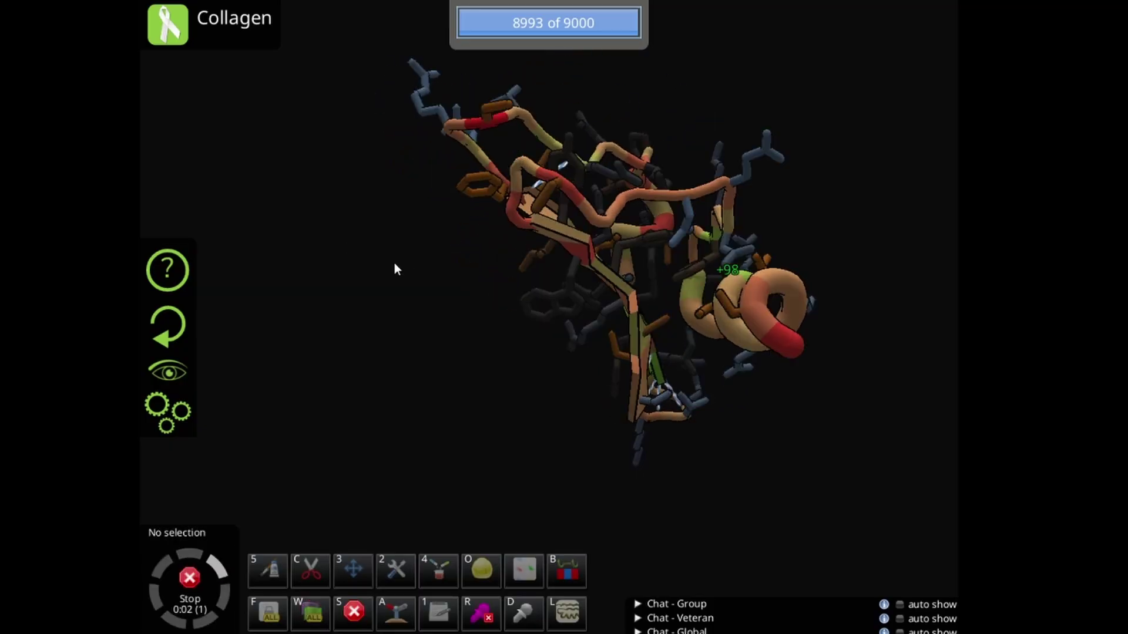
{"action": "left_click_drag", "start_coordinate": [394, 263], "coordinate": [479, 277]}
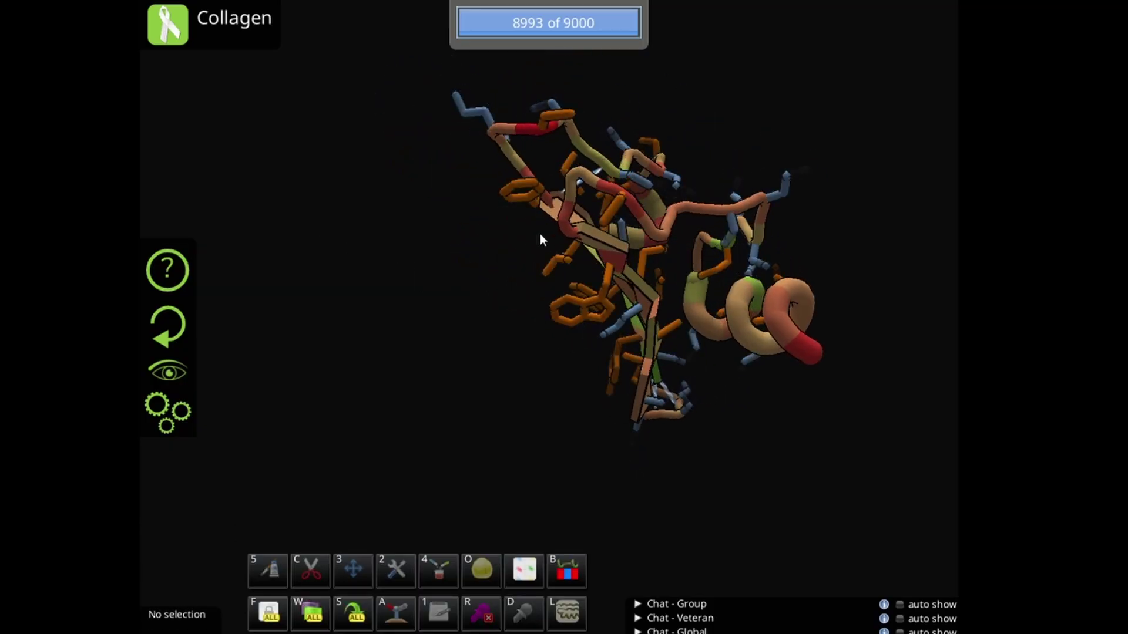
Try rebuilding the five segments along the curl of the upper helix, then clear the selection
{"action": "left_click_drag", "start_coordinate": [741, 235], "coordinate": [543, 250]}
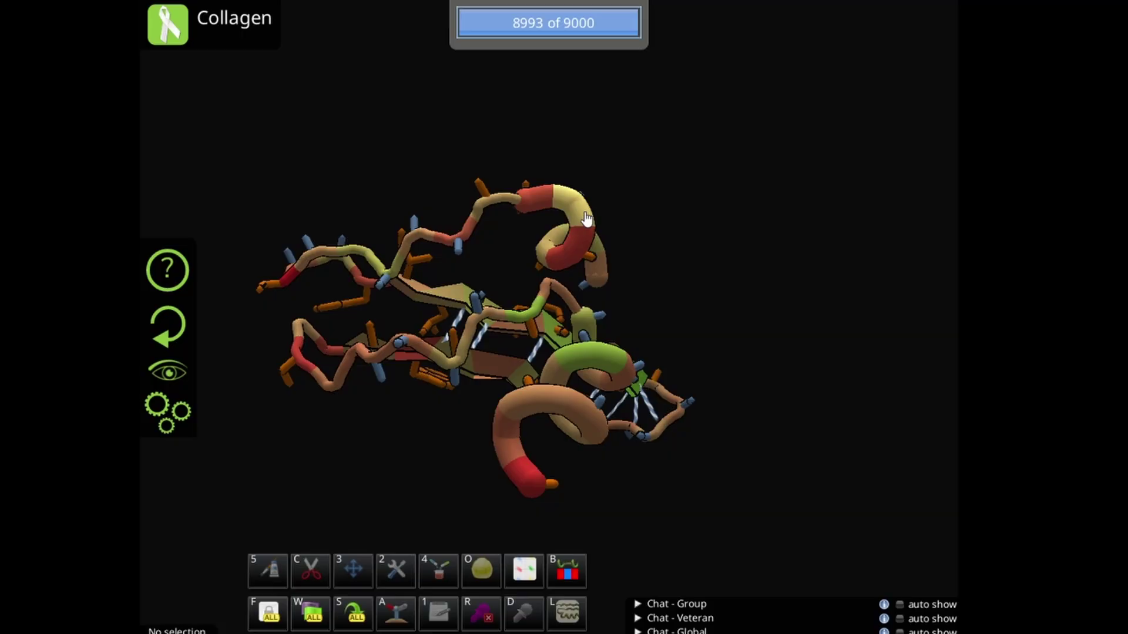
{"action": "left_click", "coordinate": [583, 219]}
{"action": "left_click", "coordinate": [598, 275], "text": "shift"}
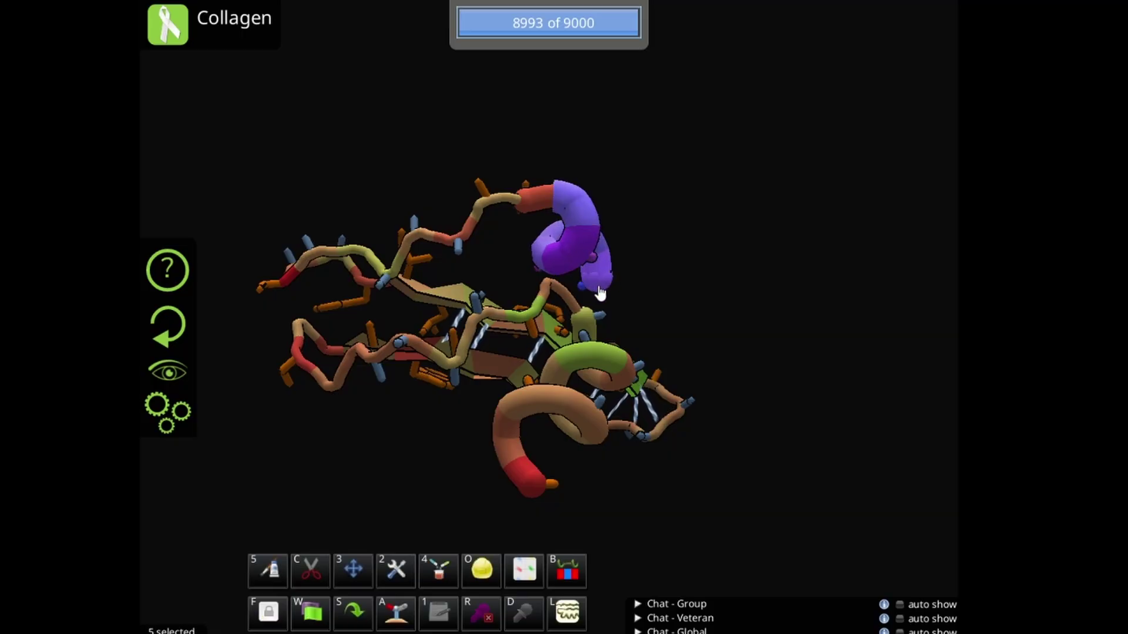
{"action": "key", "text": "2"}
{"action": "left_click", "coordinate": [670, 267]}
{"action": "left_click_drag", "start_coordinate": [670, 267], "coordinate": [611, 333]}
Shake and wiggle the whole protein after rebuilding the upper helix, then stop the wiggle
{"action": "key", "text": "s"}
{"action": "key", "text": "w"}
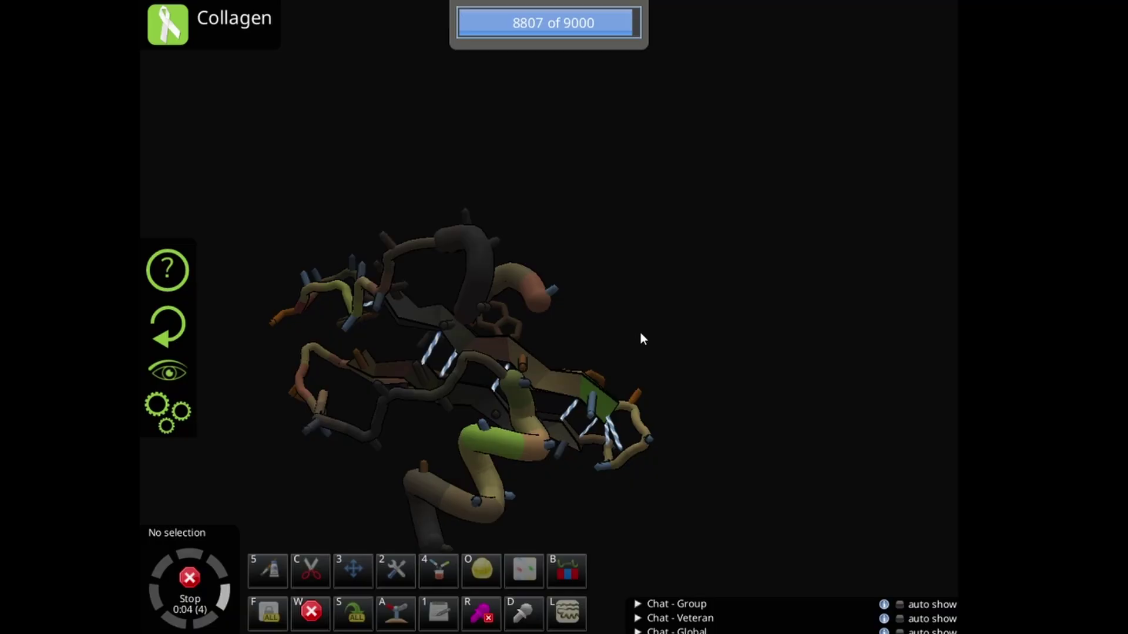
{"action": "left_click_drag", "start_coordinate": [643, 334], "coordinate": [709, 298]}
{"action": "key", "text": "w"}
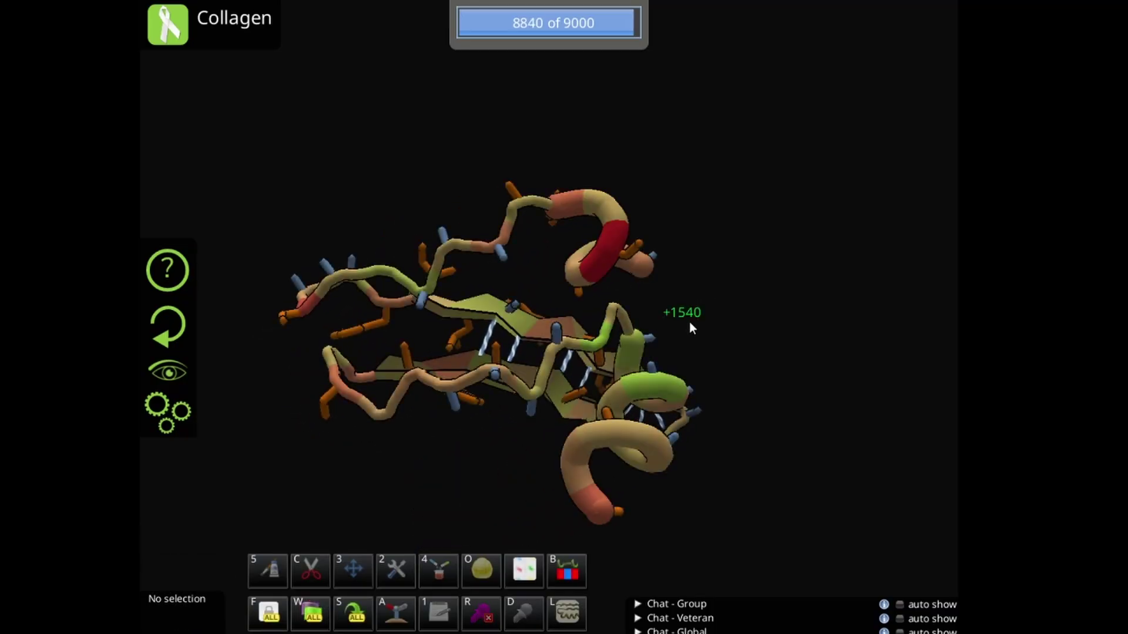
Undo the upper helix's rebuild together with the shake and wiggle that followed it
{"action": "key", "text": "ctrl+z"}
{"action": "key", "text": "ctrl+z"}
{"action": "key", "text": "ctrl+z"}
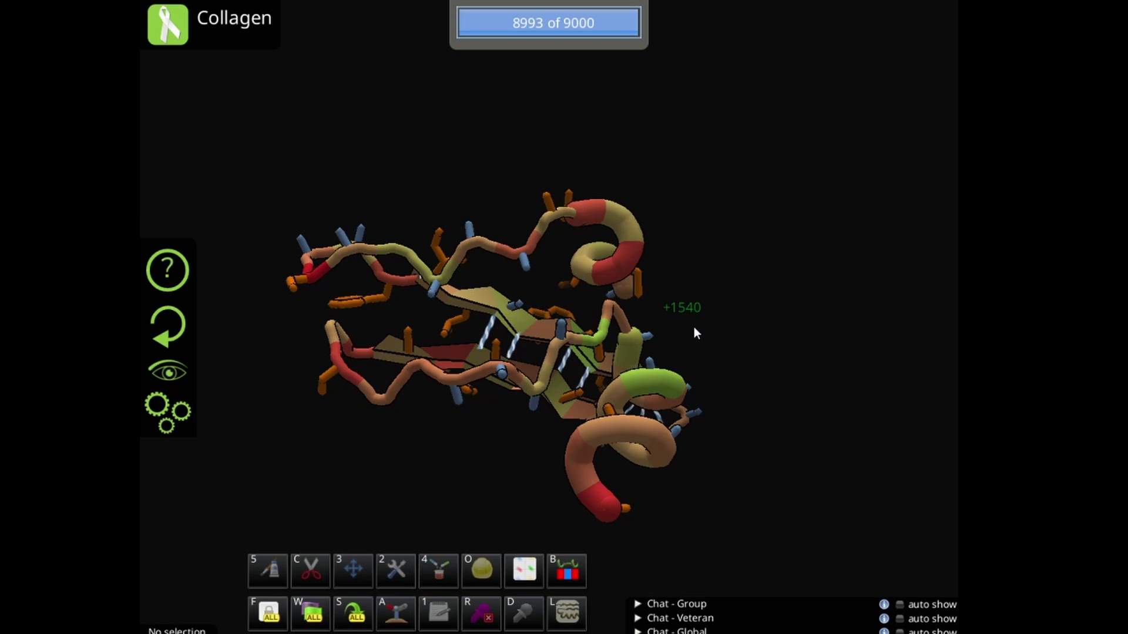
Try wiggling the whole protein again, then restore the best-scoring state
{"action": "mouse_move", "coordinate": [695, 328]}
{"action": "left_mouse_down"}
{"action": "mouse_move", "coordinate": [641, 311]}
{"action": "mouse_move", "coordinate": [638, 259]}
{"action": "mouse_move", "coordinate": [463, 318]}
{"action": "mouse_move", "coordinate": [734, 325]}
{"action": "mouse_move", "coordinate": [712, 315]}
{"action": "left_mouse_up"}
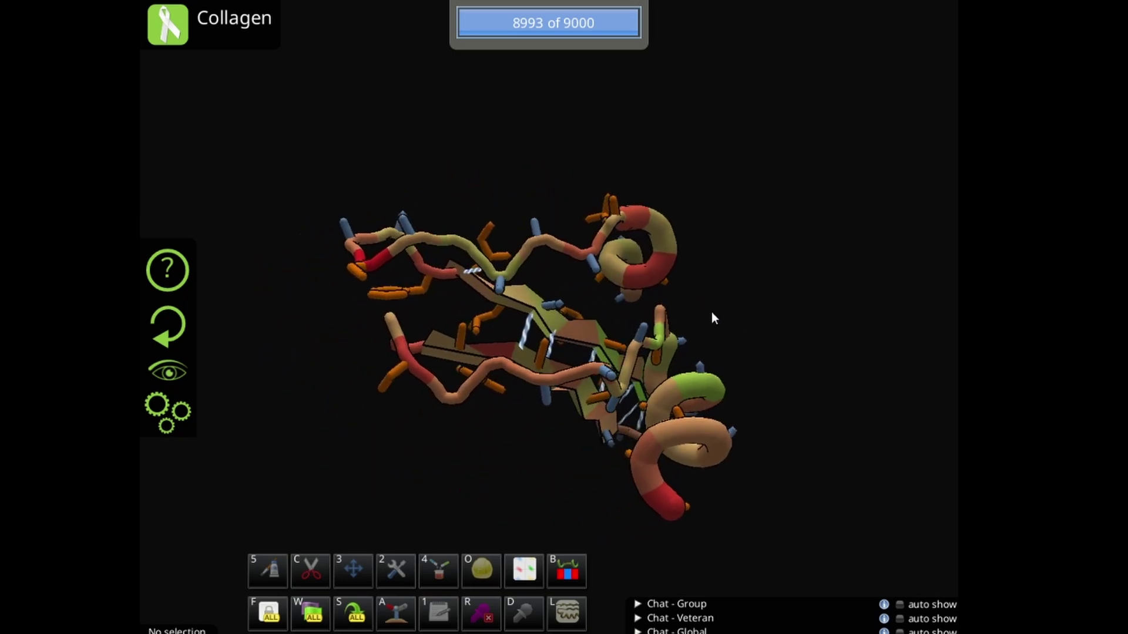
{"action": "key", "text": "w"}
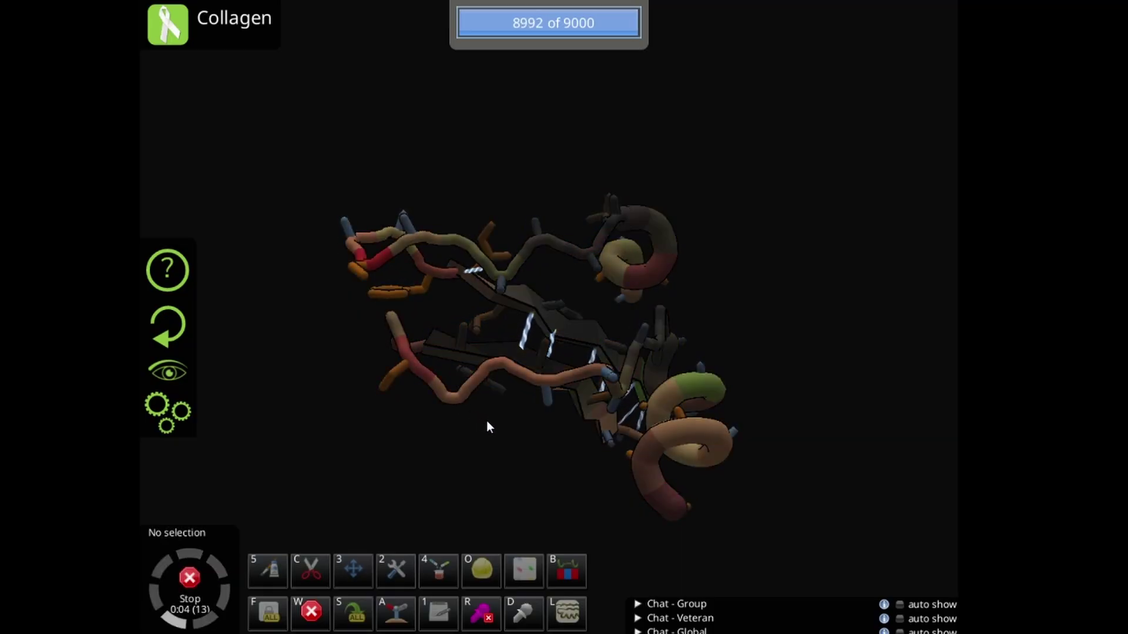
{"action": "key", "text": "ctrl+b"}
Rebuild the four segments at the lower loop's bend, clear the selection and wiggle the whole protein
{"action": "left_click_drag", "start_coordinate": [362, 386], "coordinate": [617, 252]}
{"action": "left_click", "coordinate": [611, 210]}
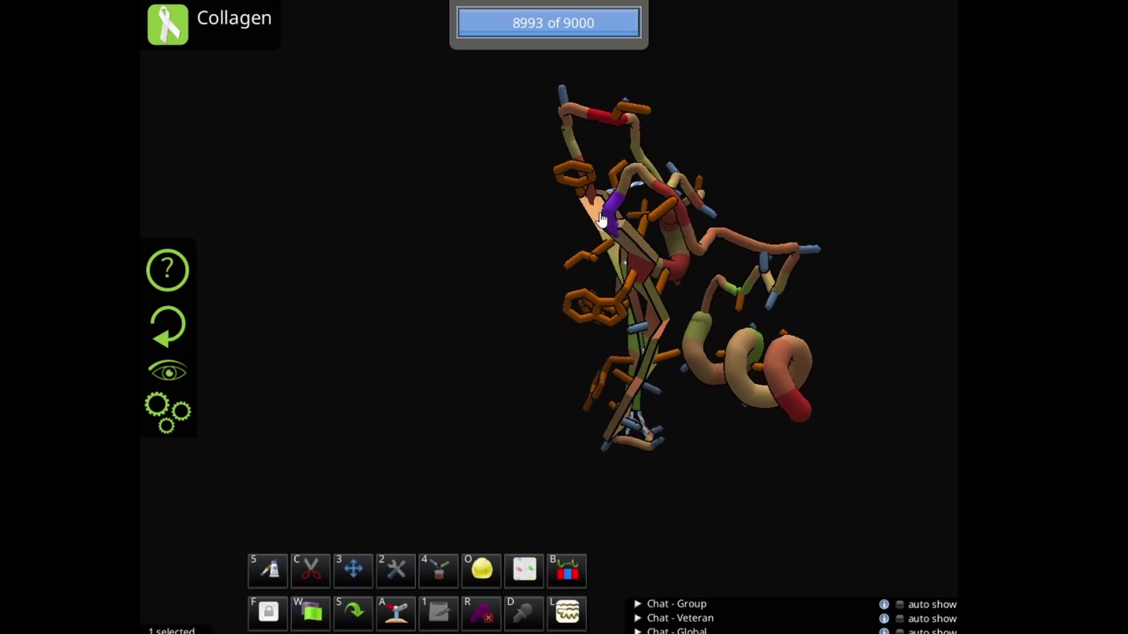
{"action": "left_click_drag", "start_coordinate": [690, 241], "coordinate": [711, 252]}
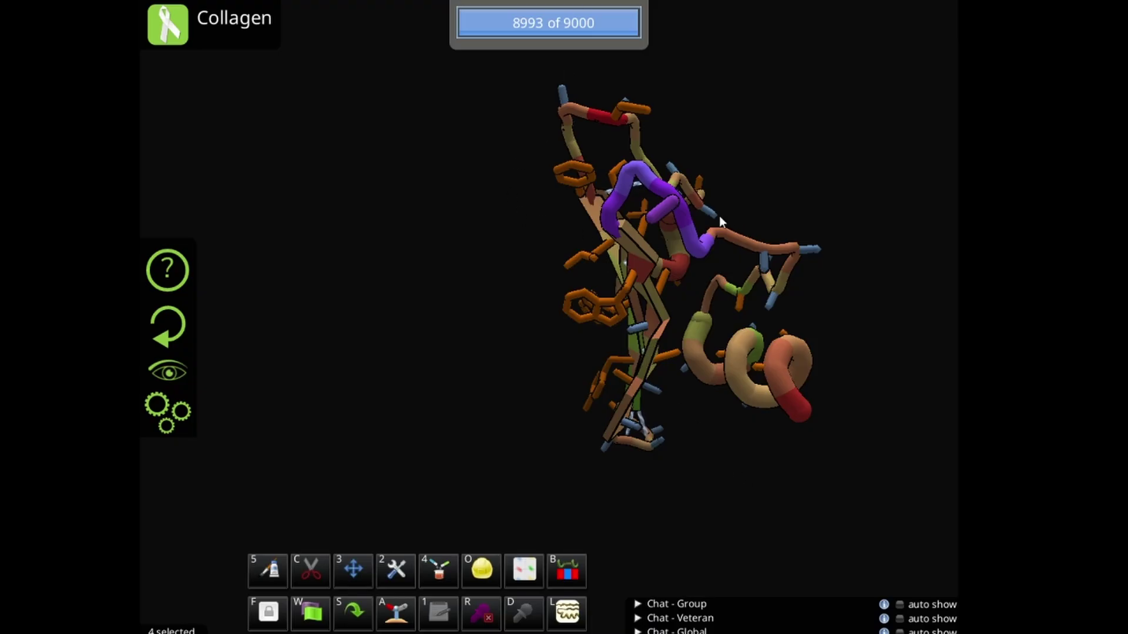
{"action": "left_click", "coordinate": [723, 238]}
{"action": "left_click_drag", "start_coordinate": [717, 241], "coordinate": [815, 266]}
{"action": "key", "text": "w"}
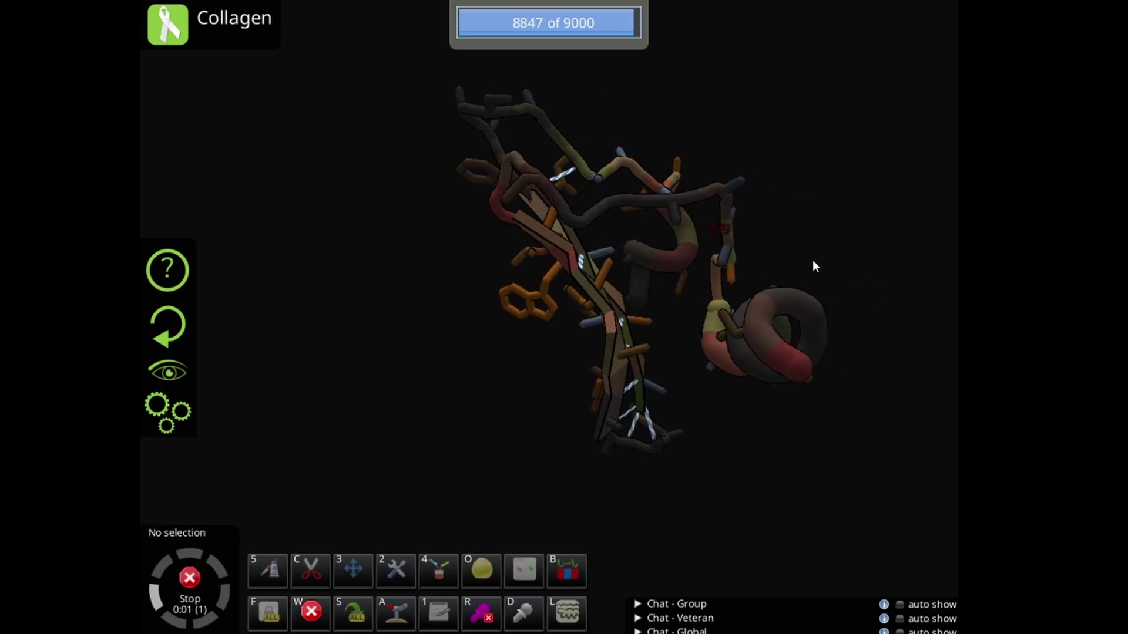